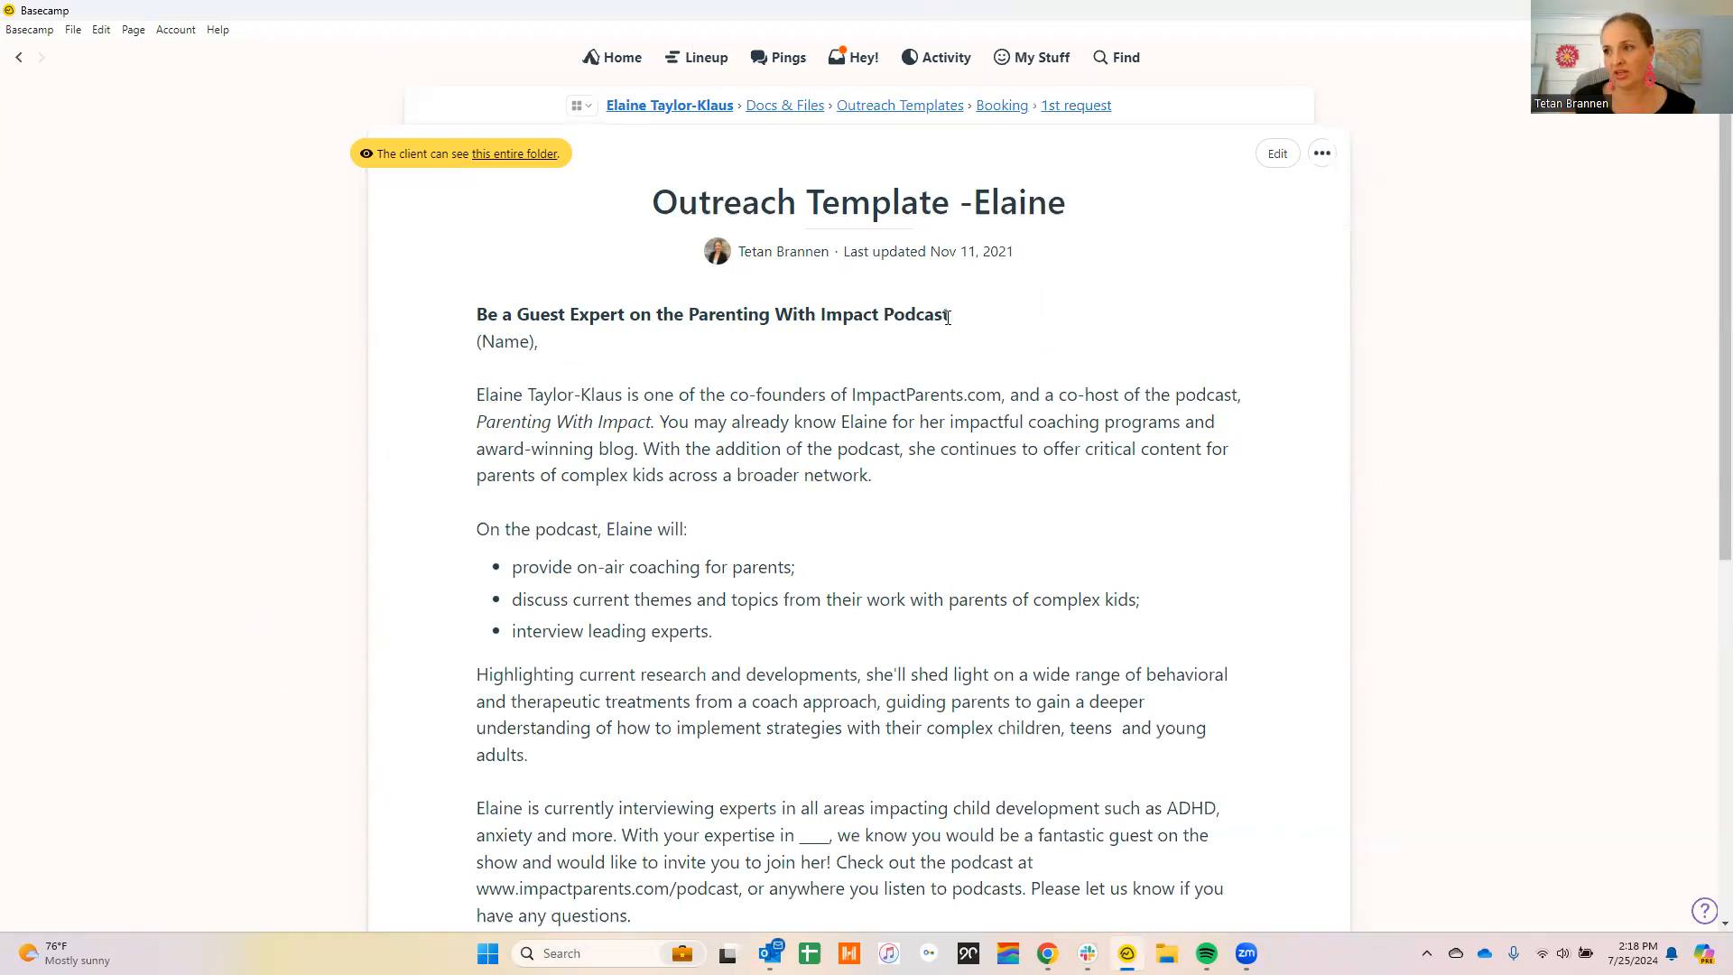
Read through the podcast guest outreach template, from the invitation subject line to the calendar link.
scroll(628, 423, "down", 3)
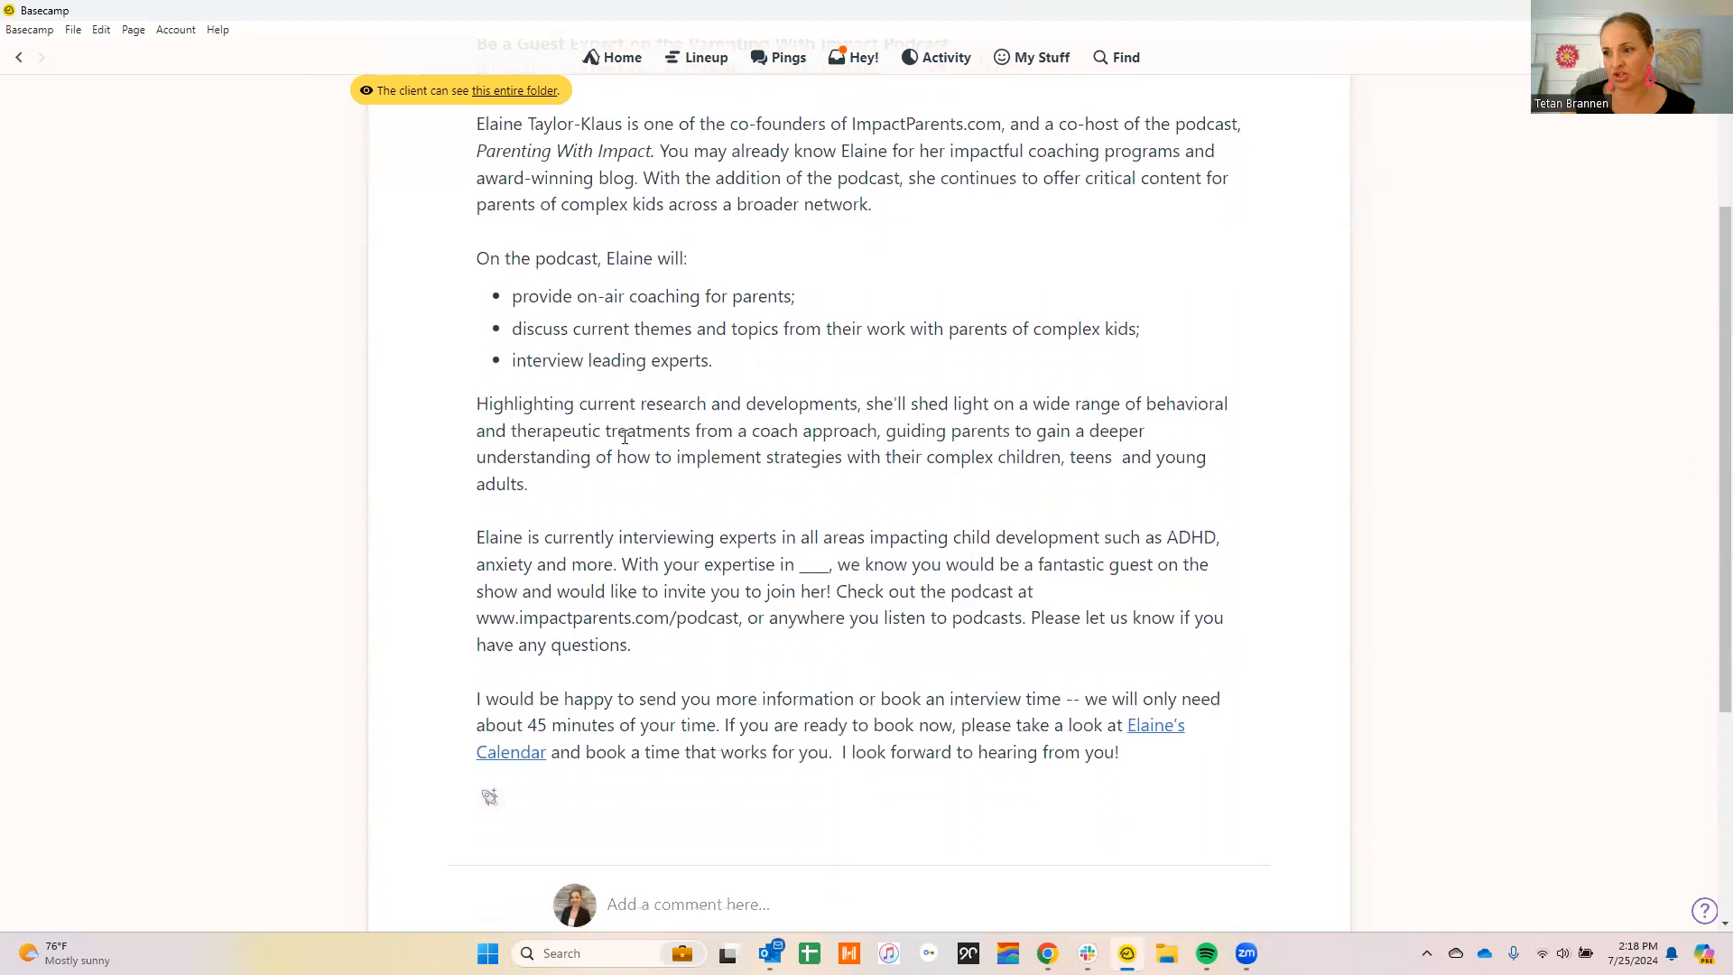
scroll(785, 702, "down", 2)
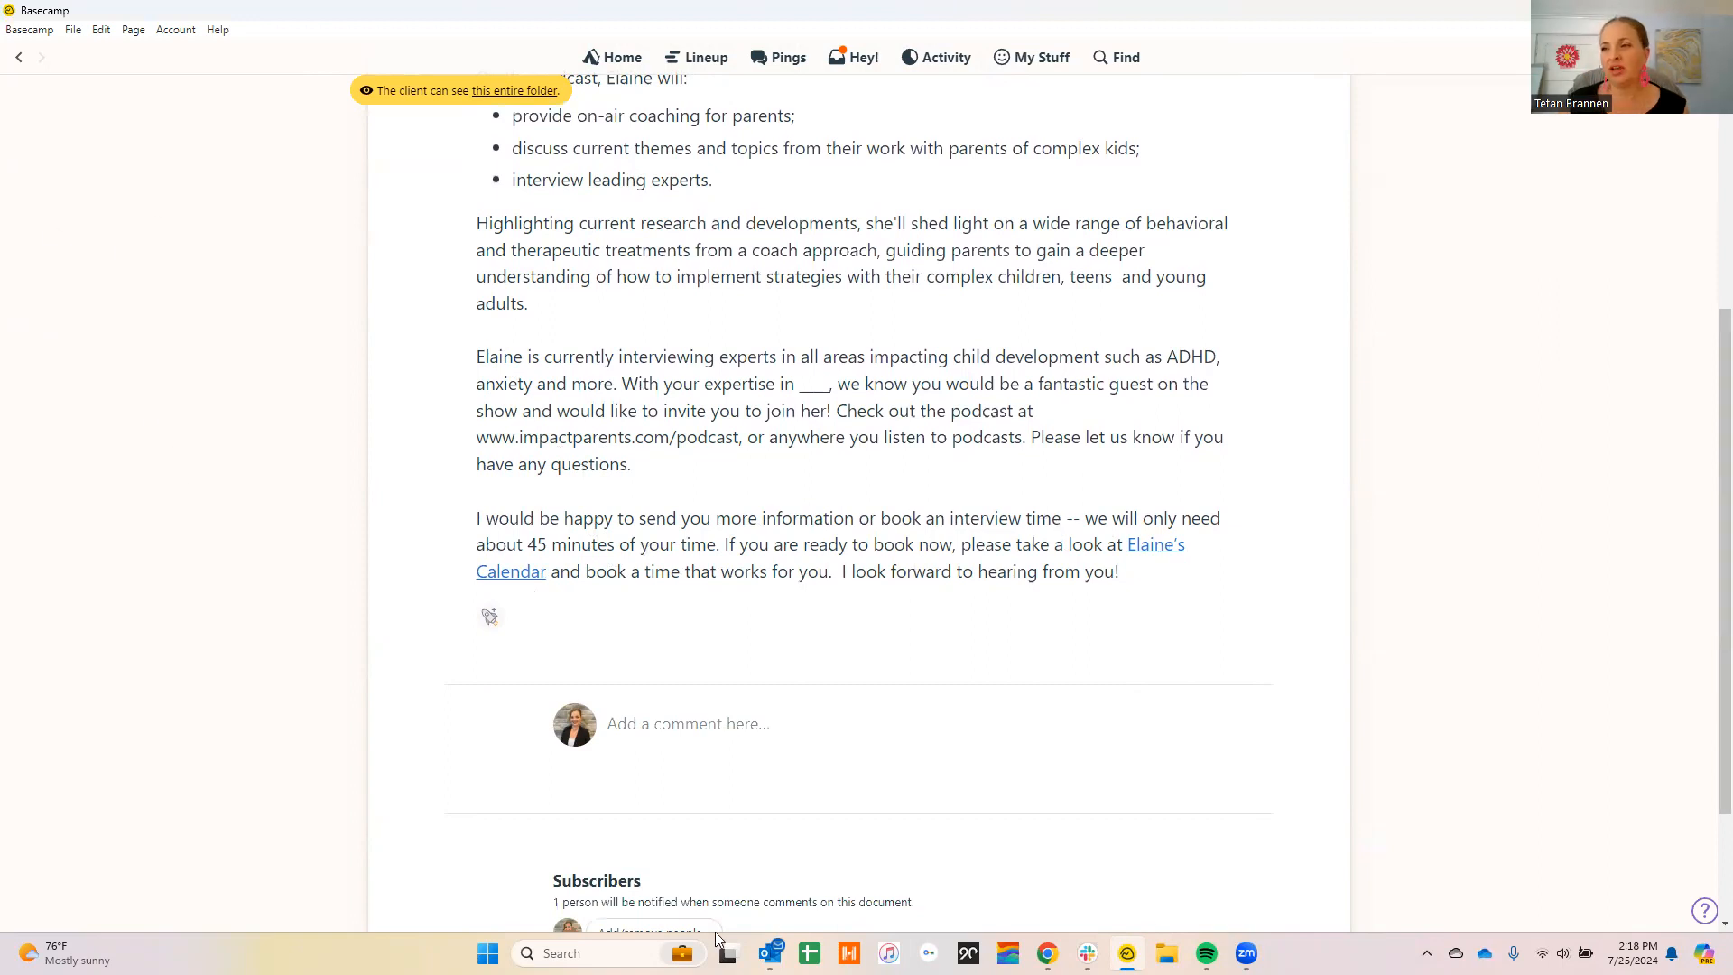
scroll(851, 361, "up", 1)
scroll(808, 420, "up", 4)
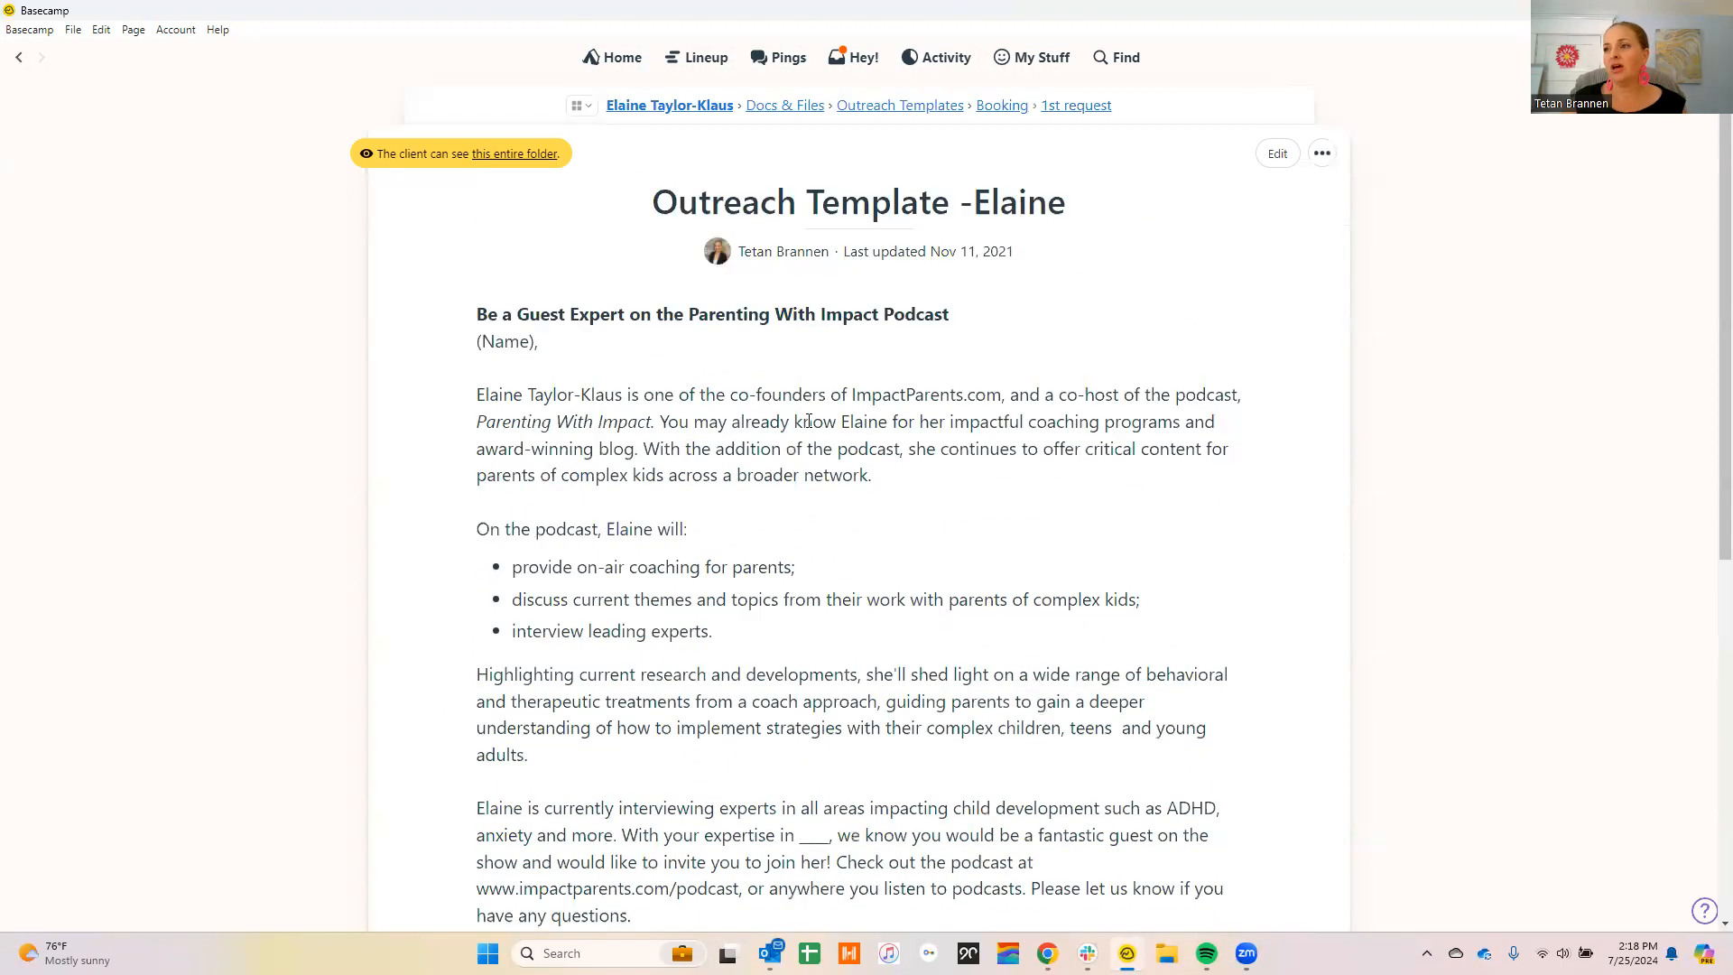
scroll(848, 527, "down", 1)
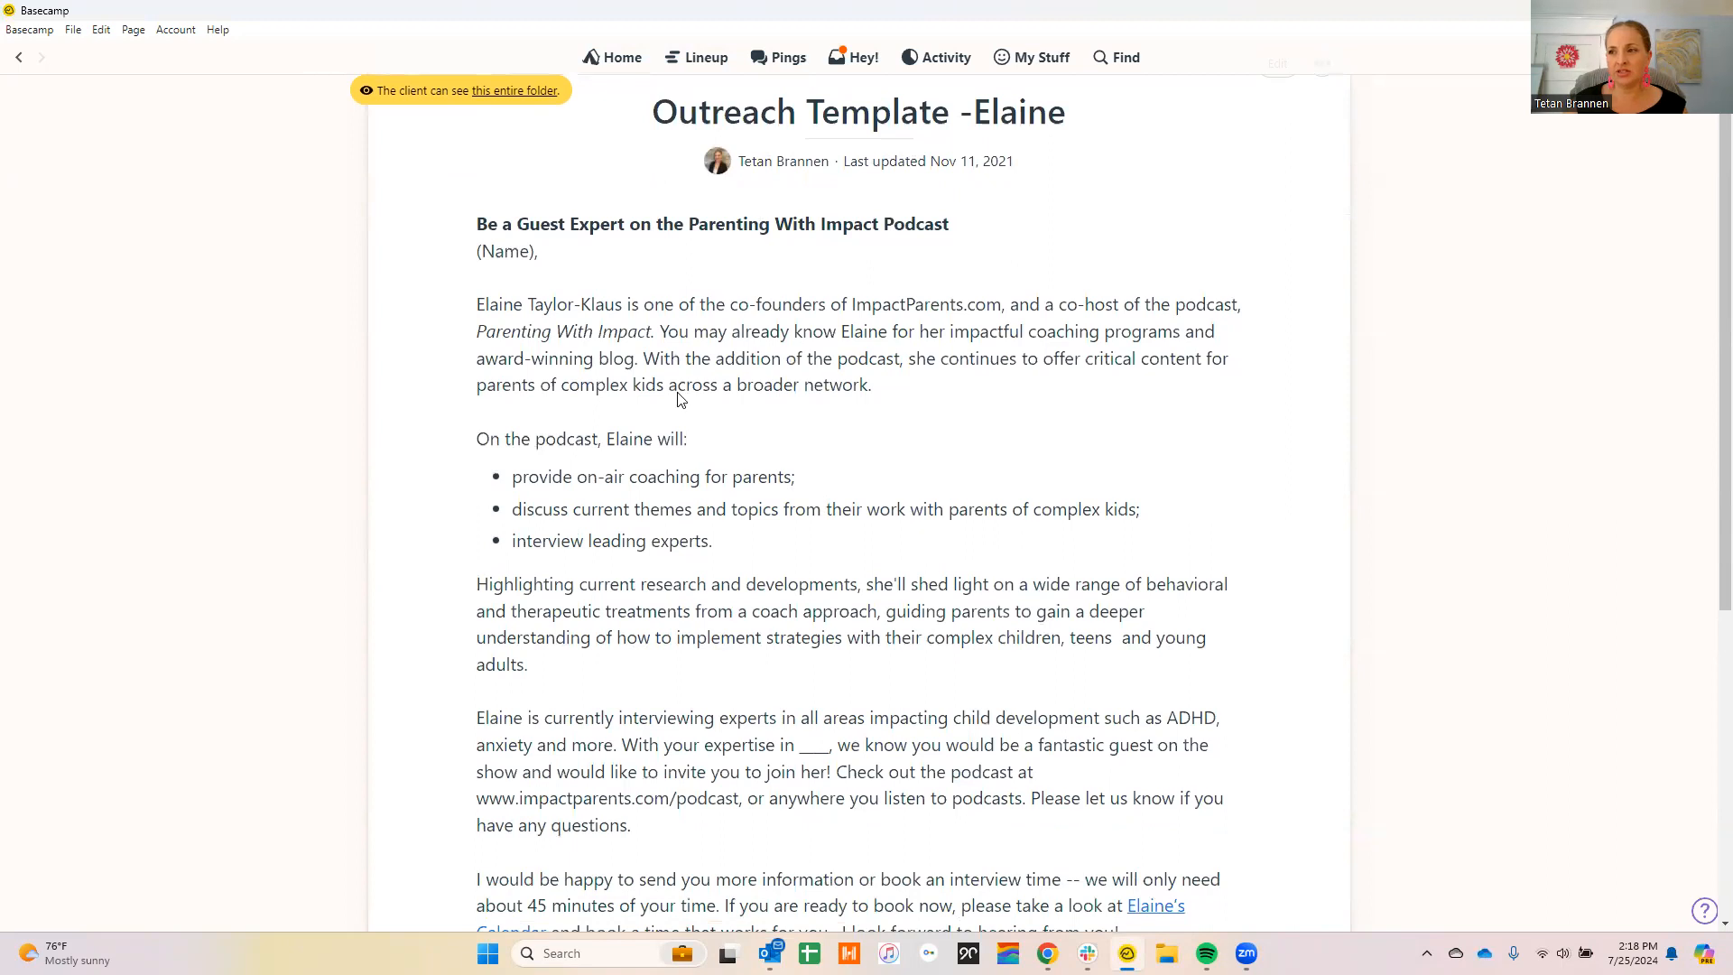
scroll(678, 399, "down", 2)
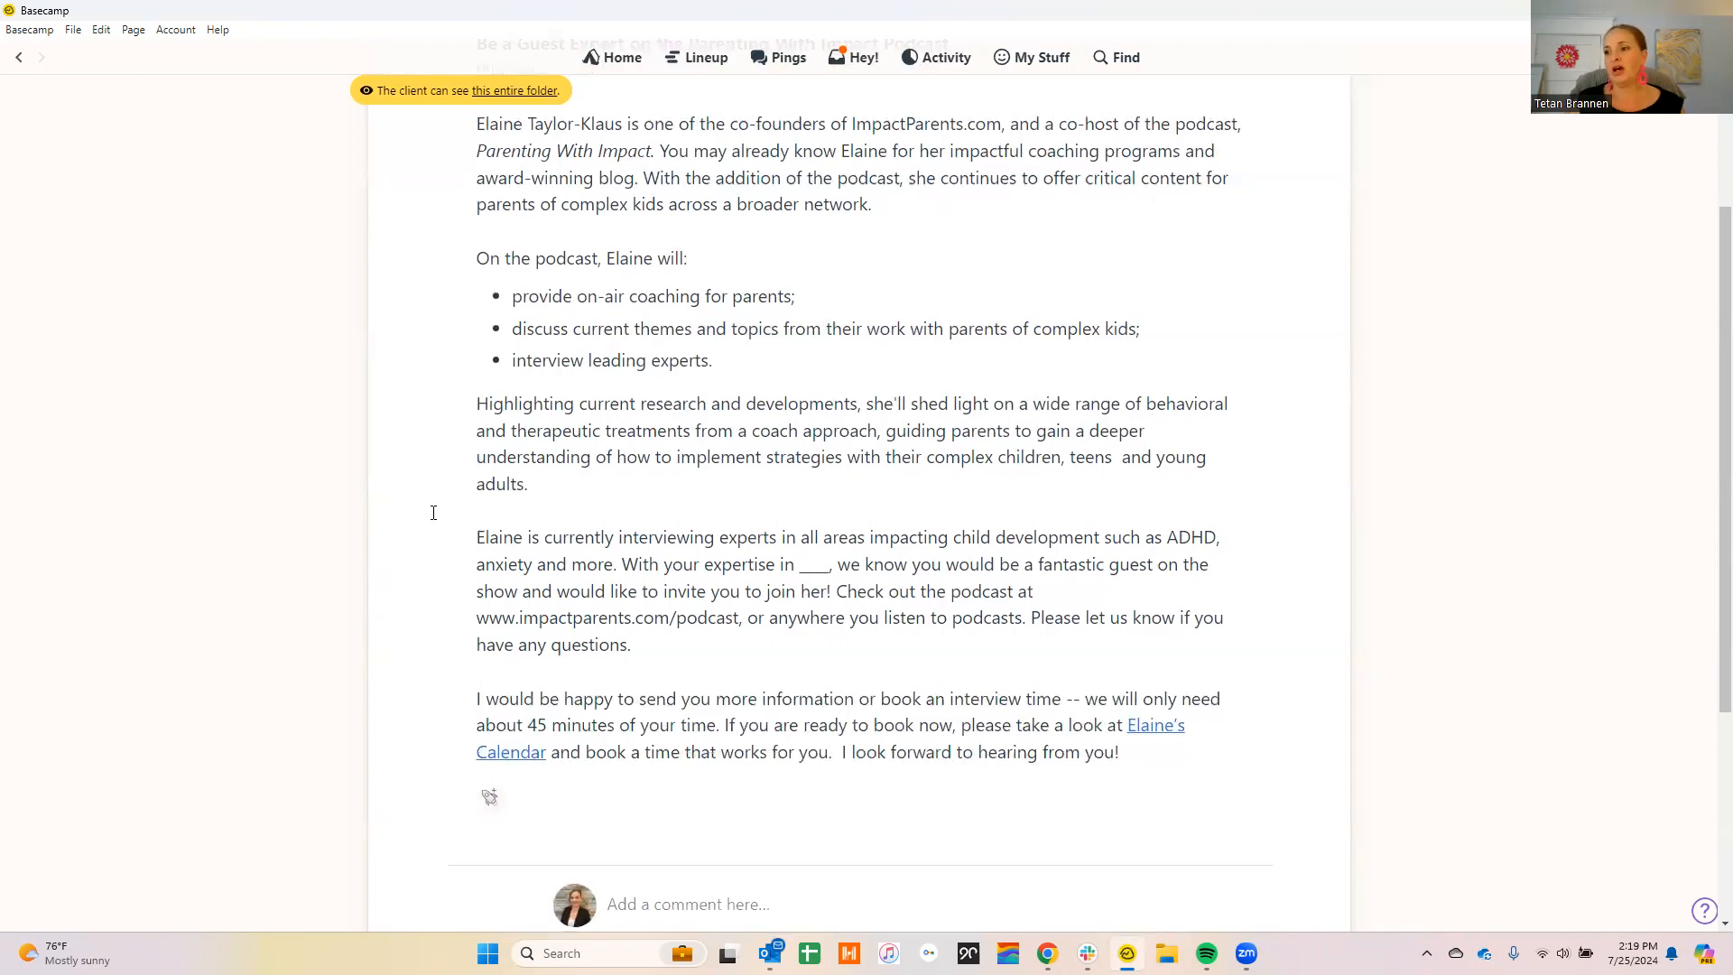
scroll(794, 460, "up", 3)
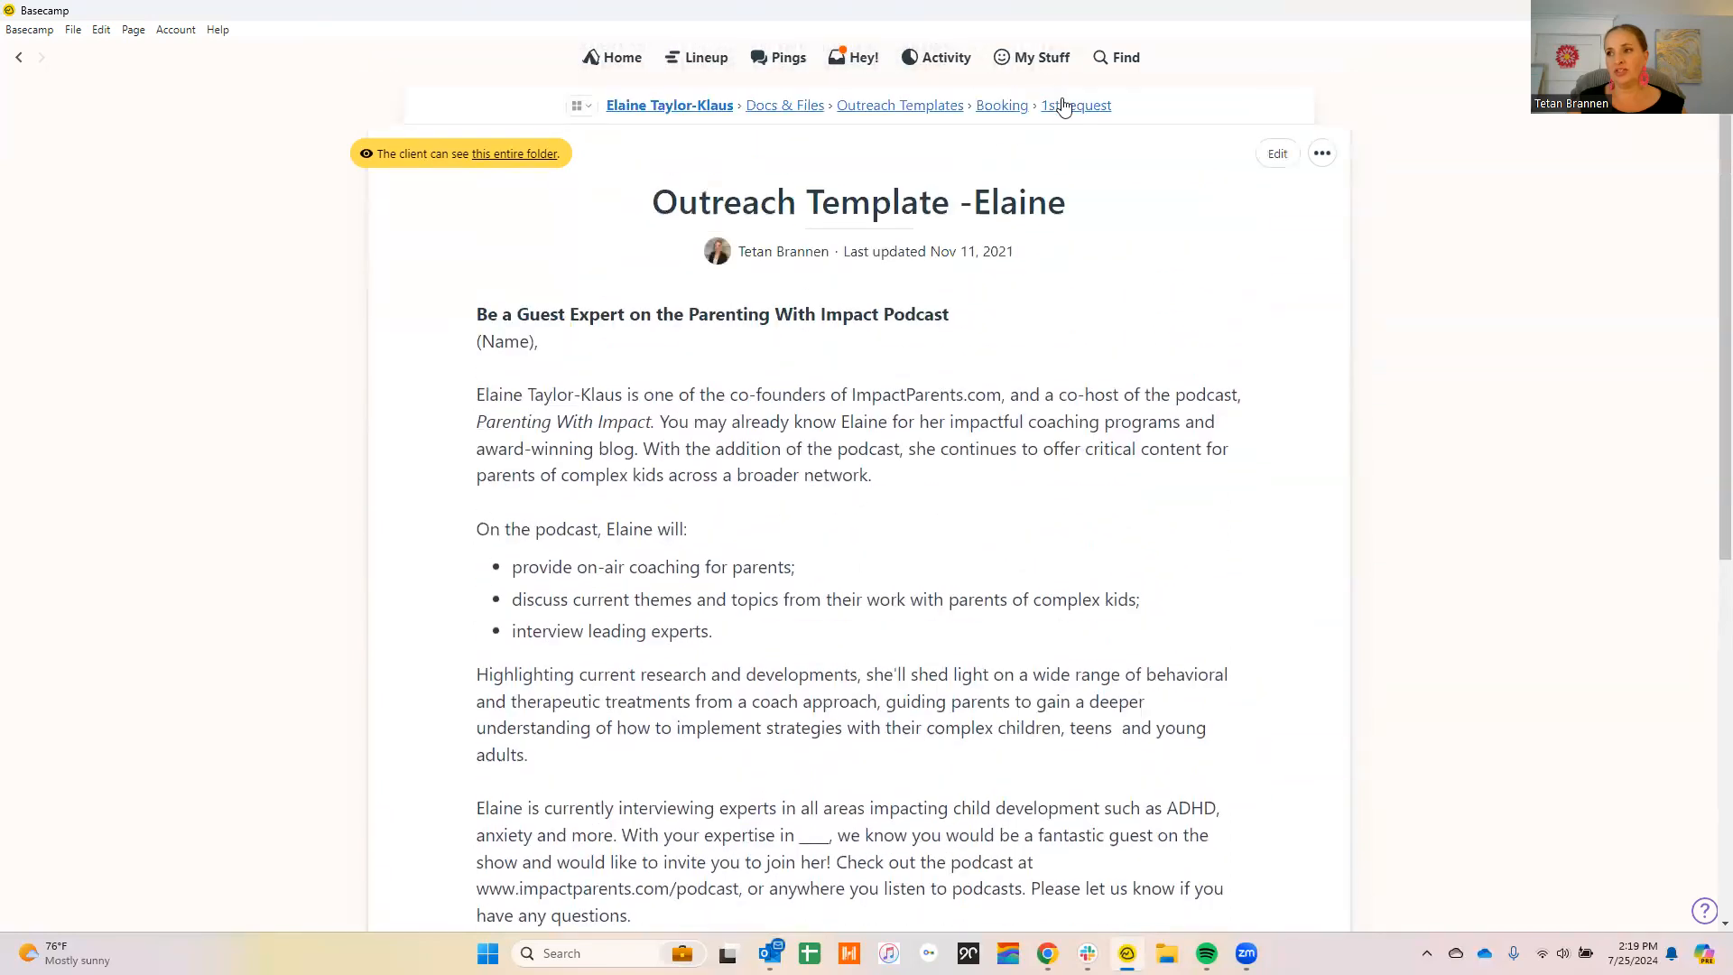
Open the Guest template folder stored under Templates in the Podcast Episodes folder of the project's Docs & Files.
key("alt+Left")
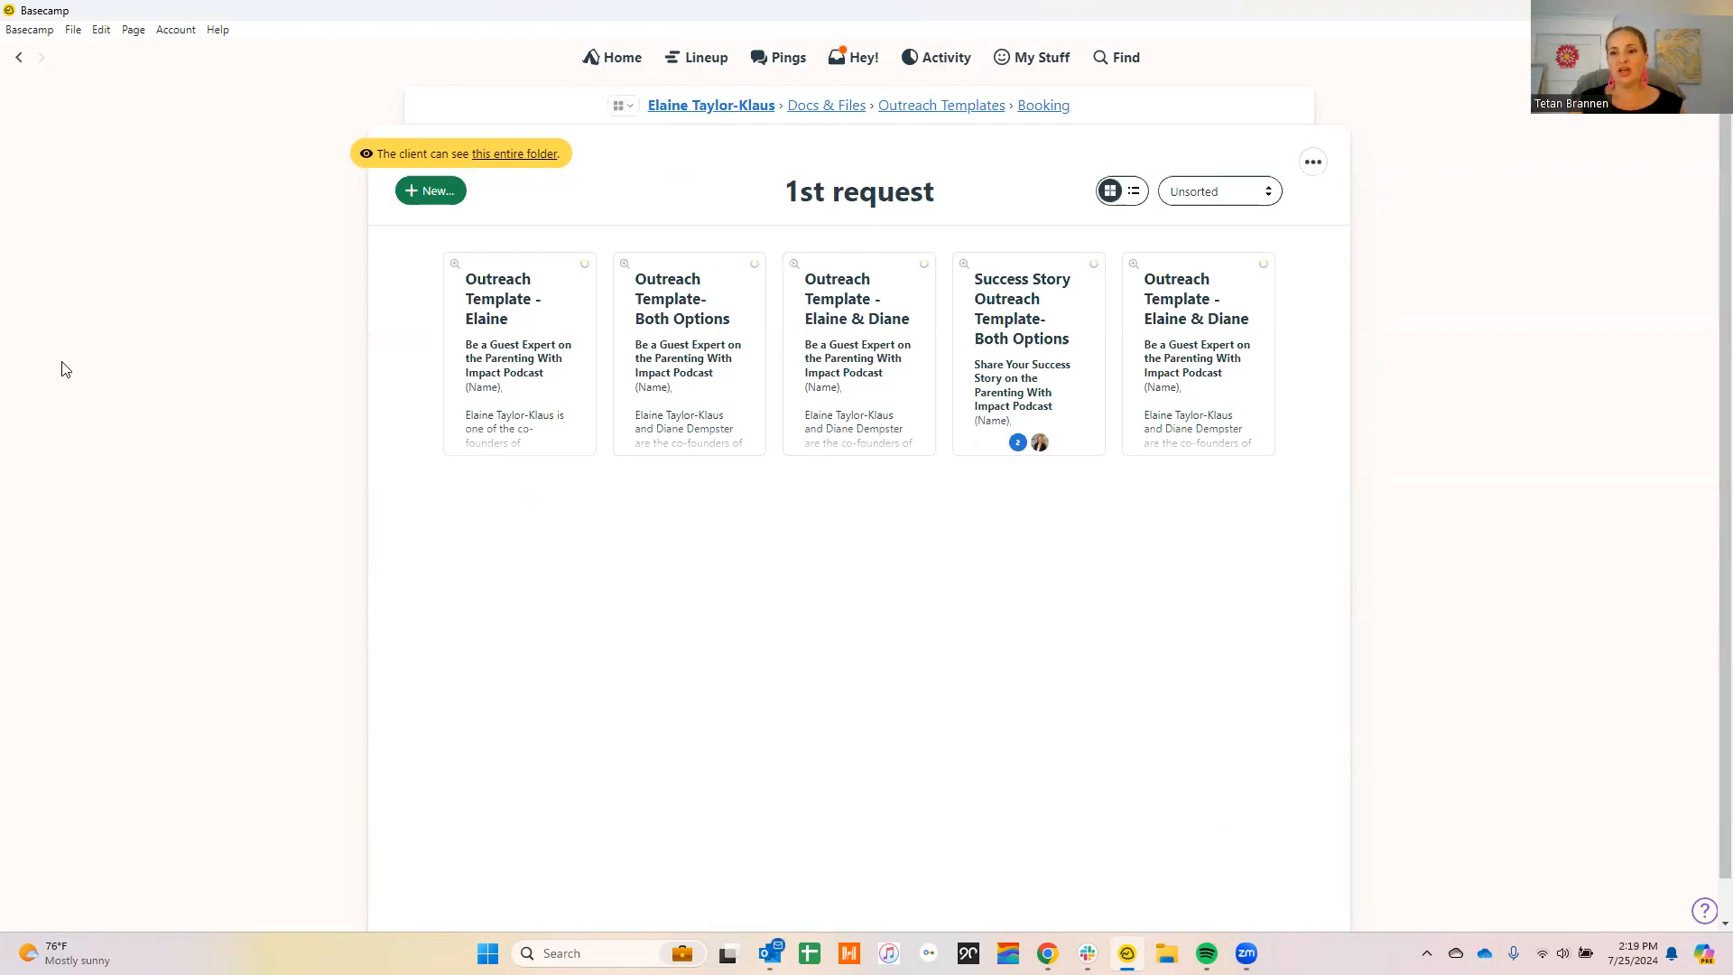
left_click(702, 106)
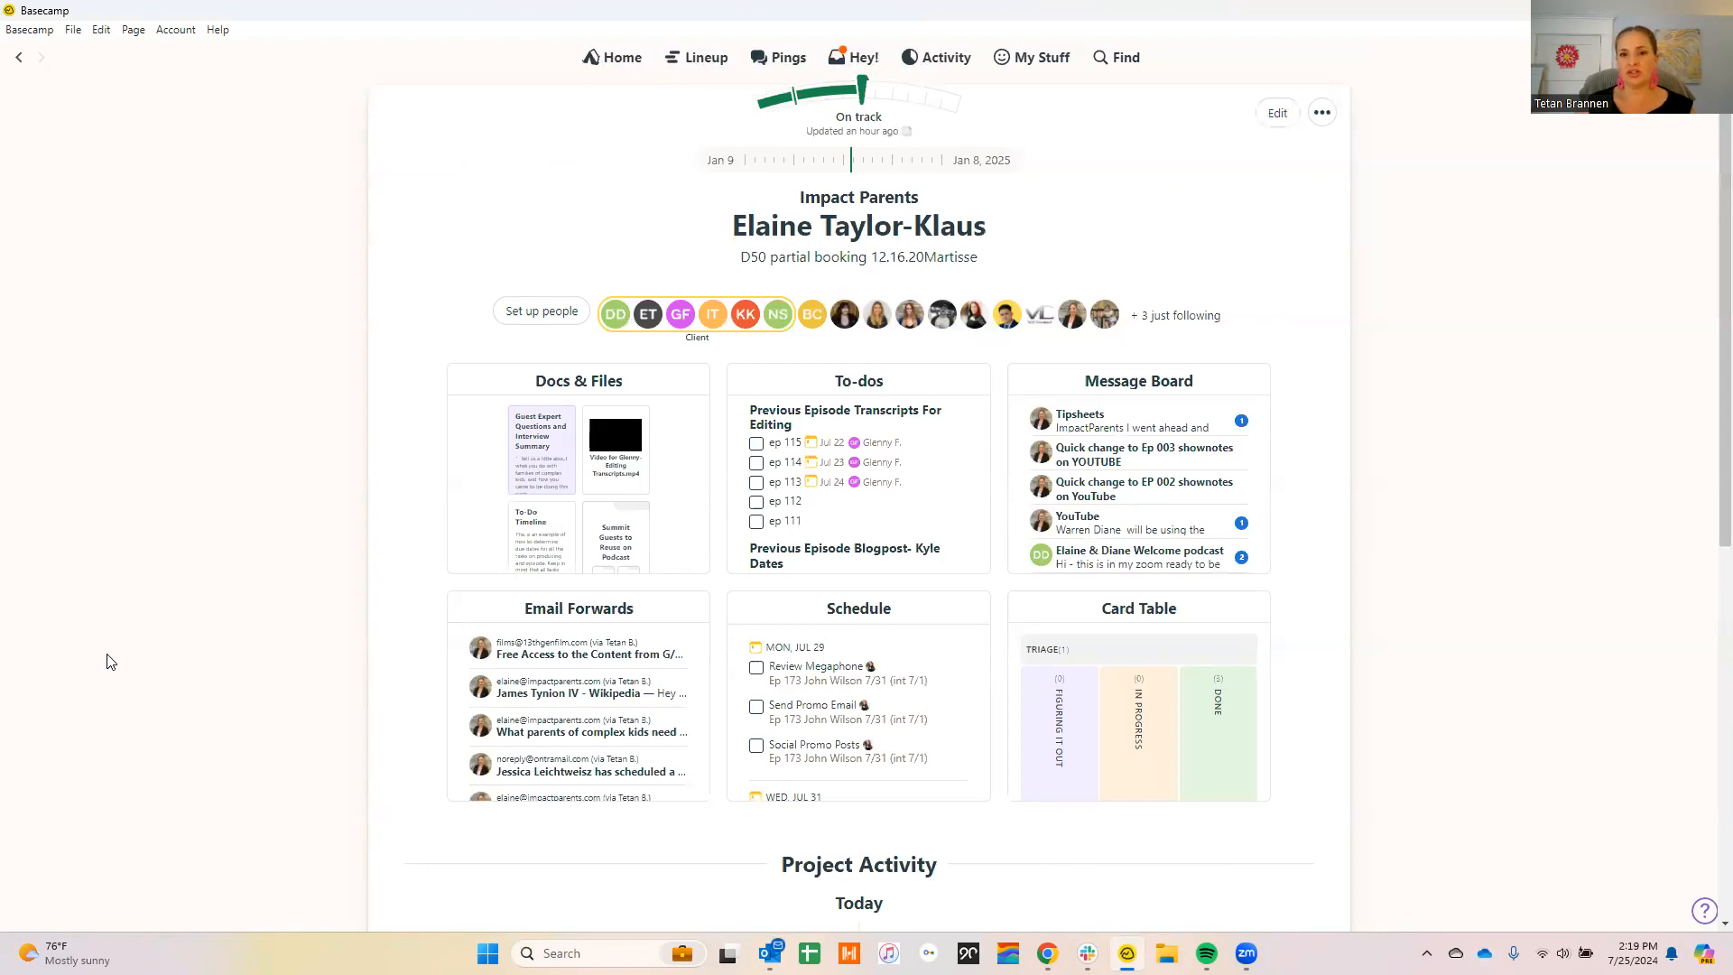
left_click(662, 400)
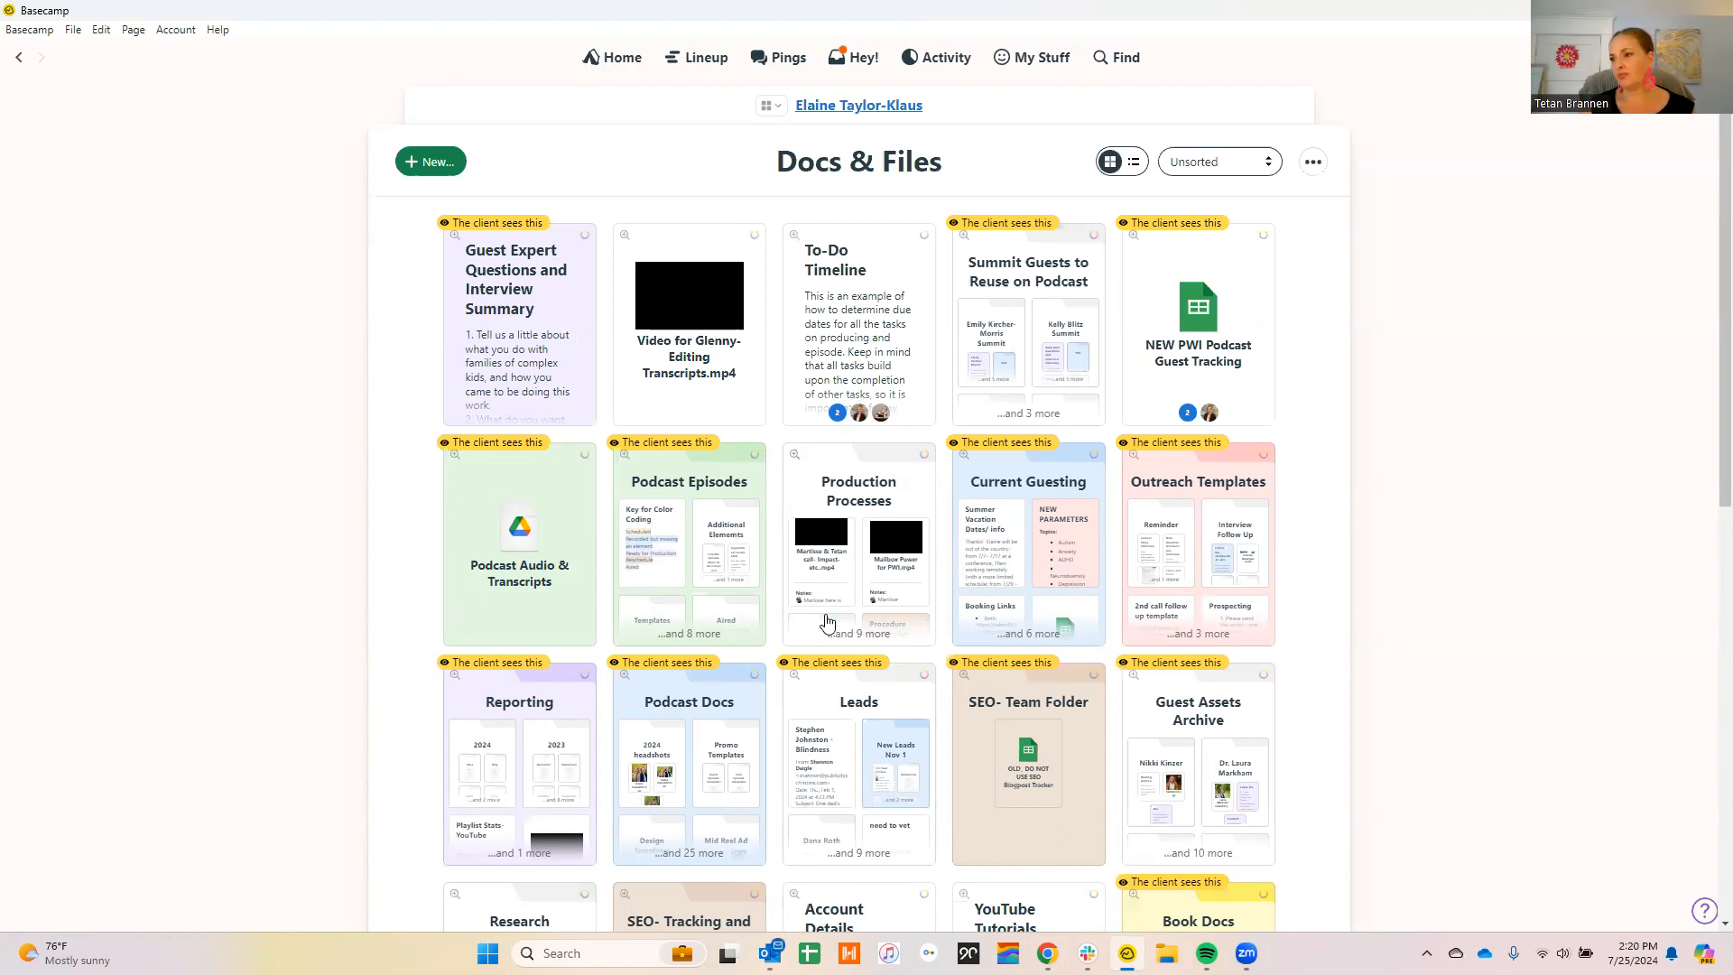
left_click(675, 465)
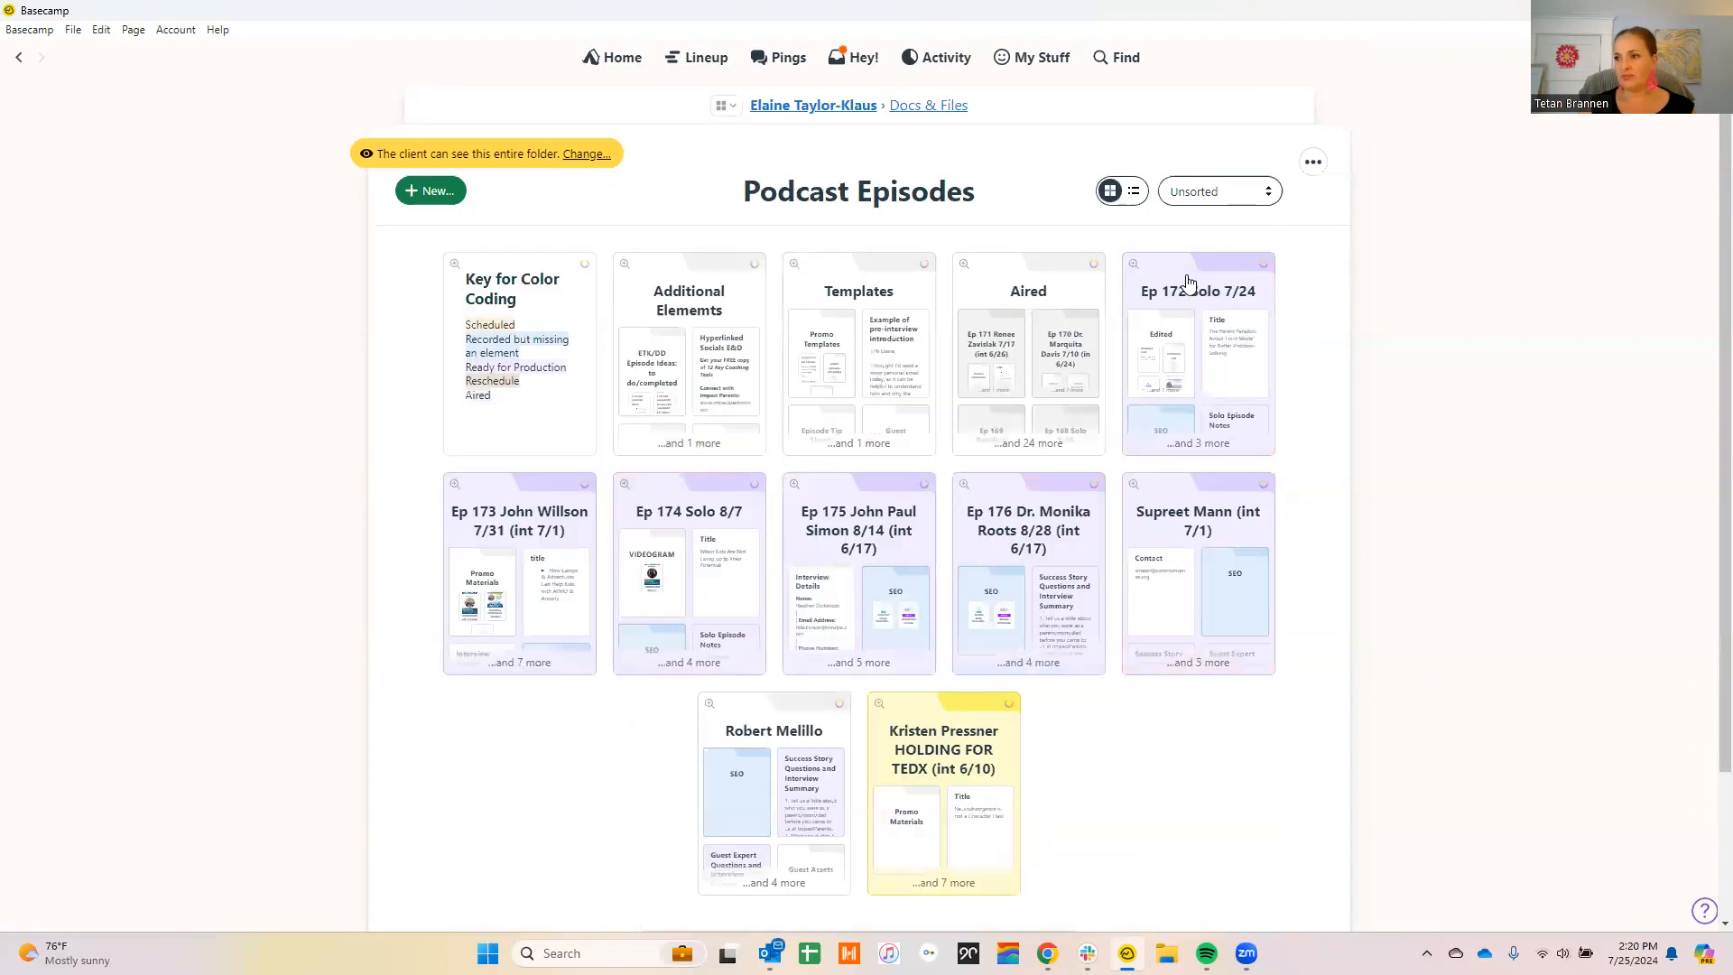
left_click(857, 287)
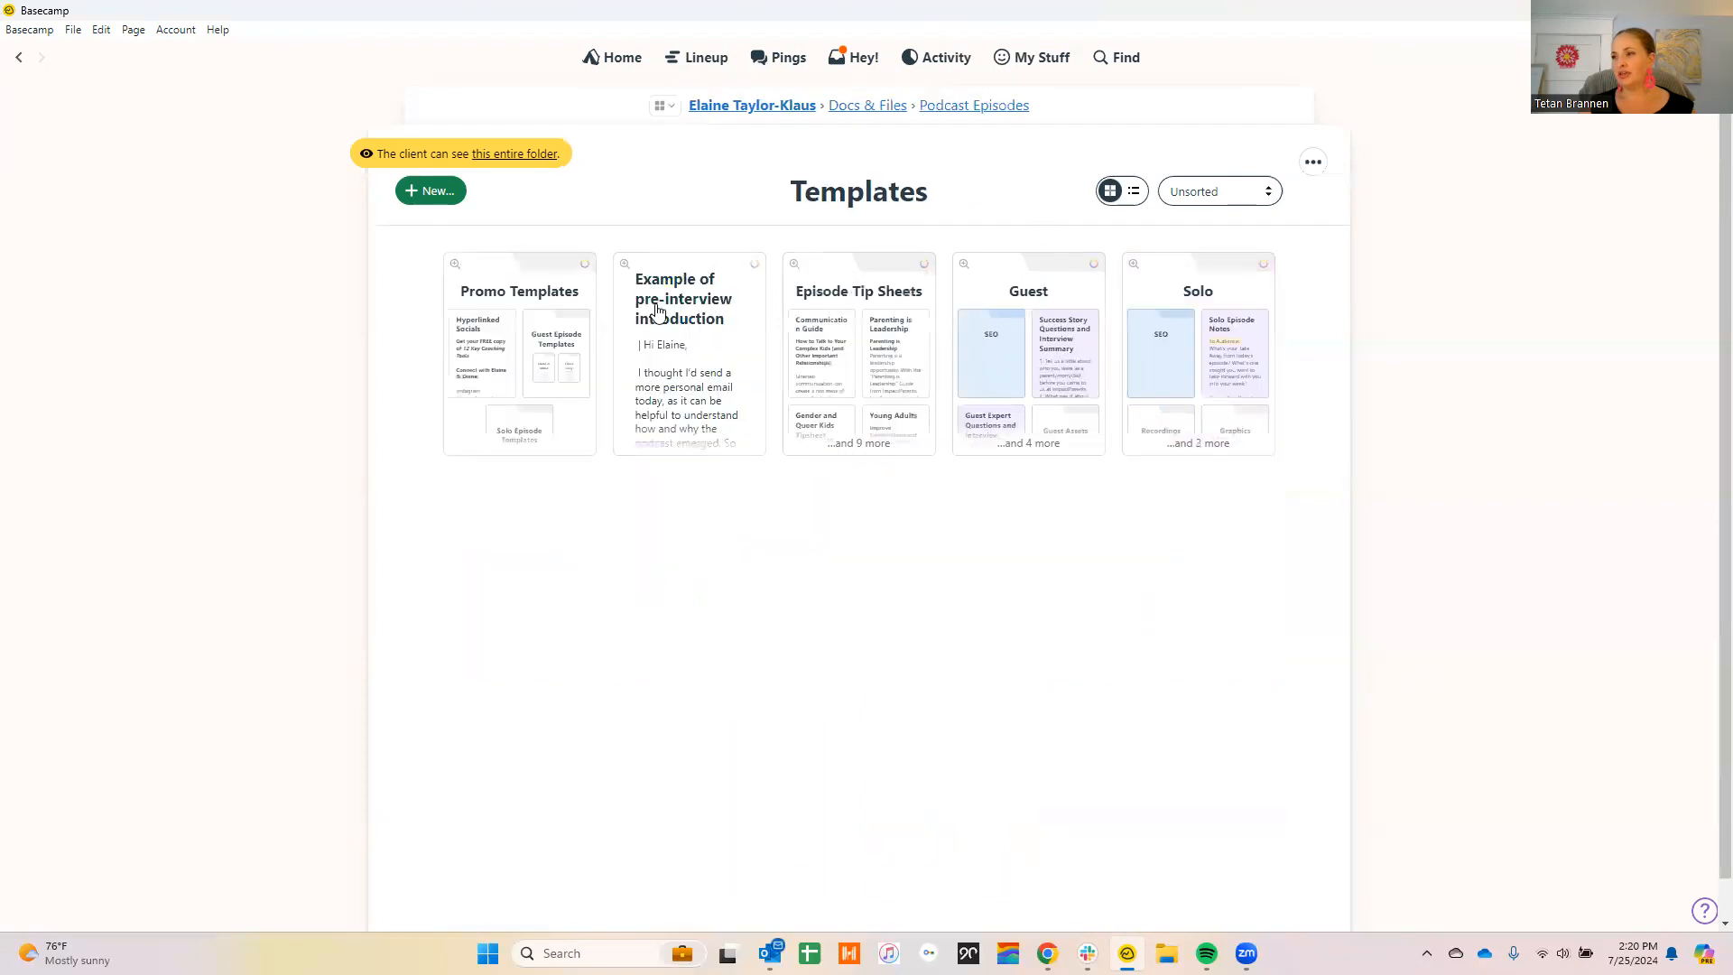
left_click(1060, 290)
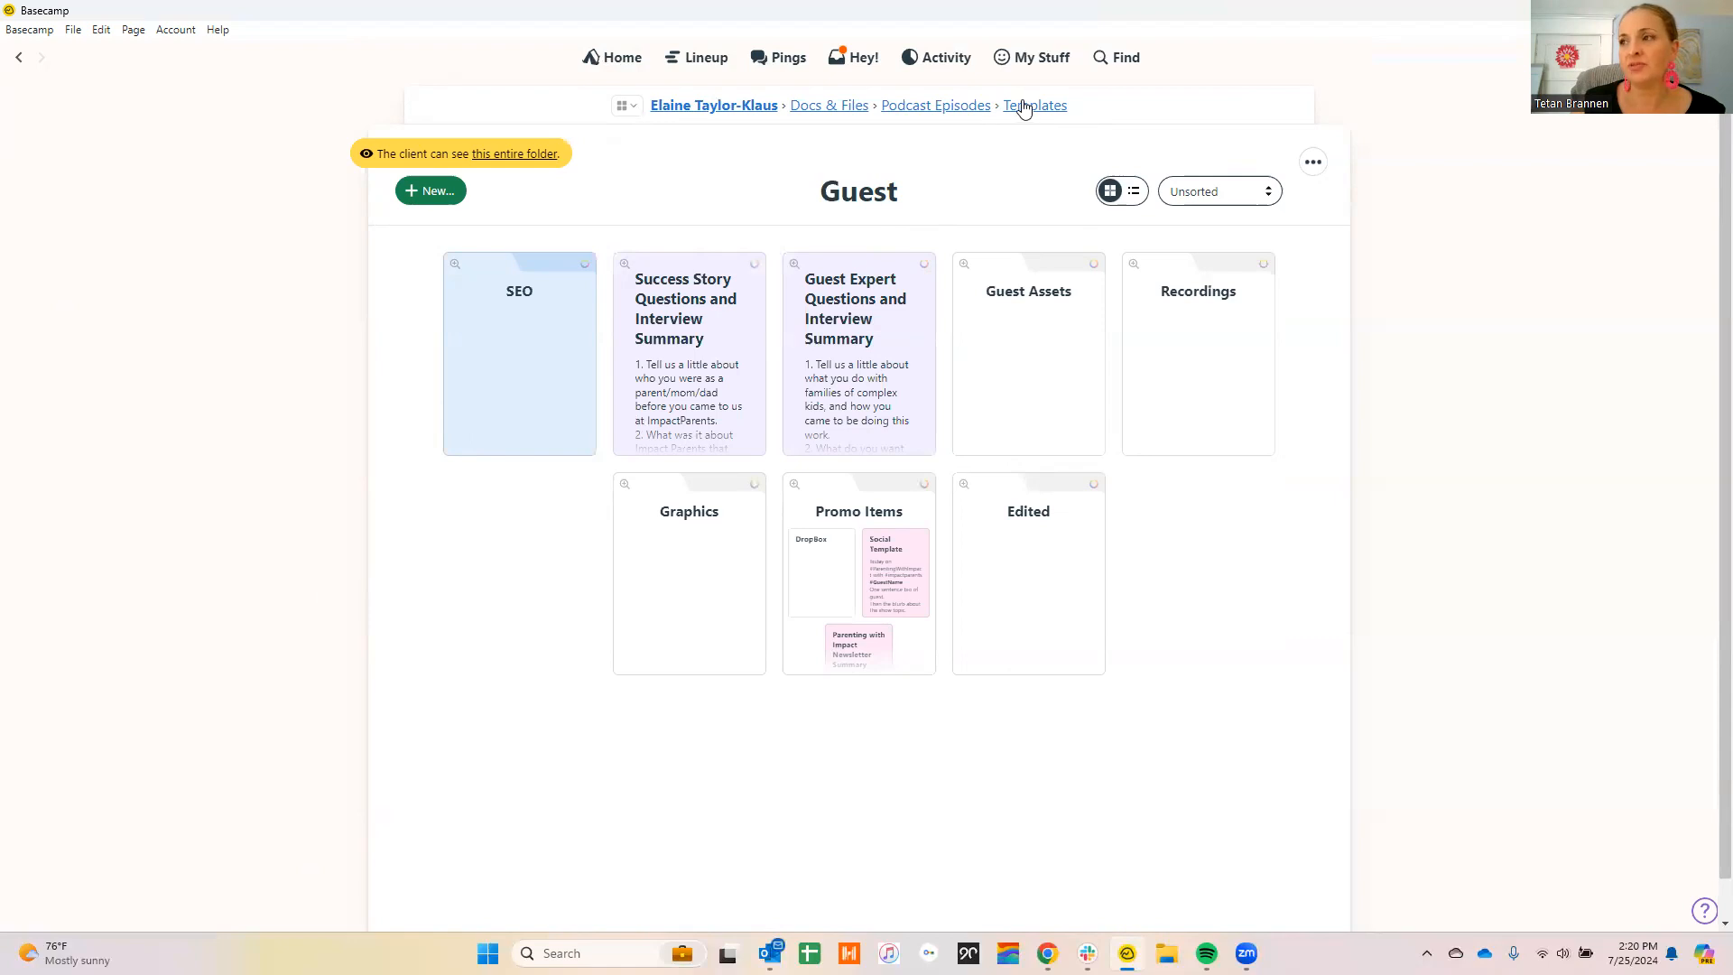
left_click(1056, 112)
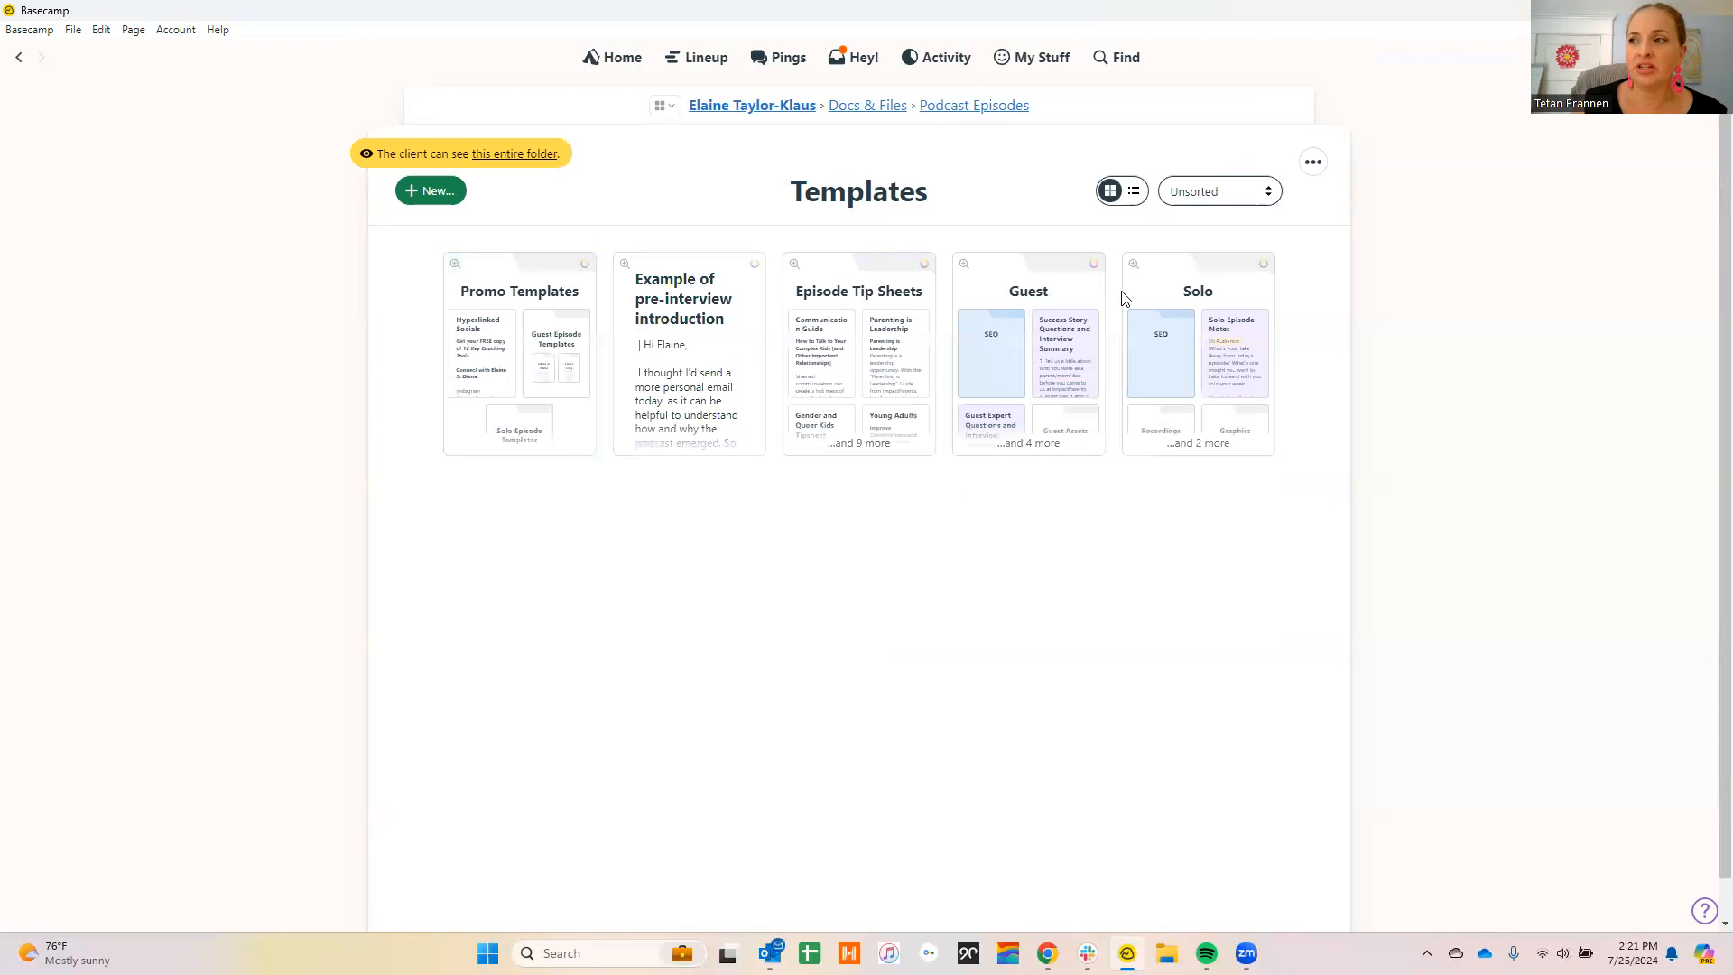
left_click(1058, 290)
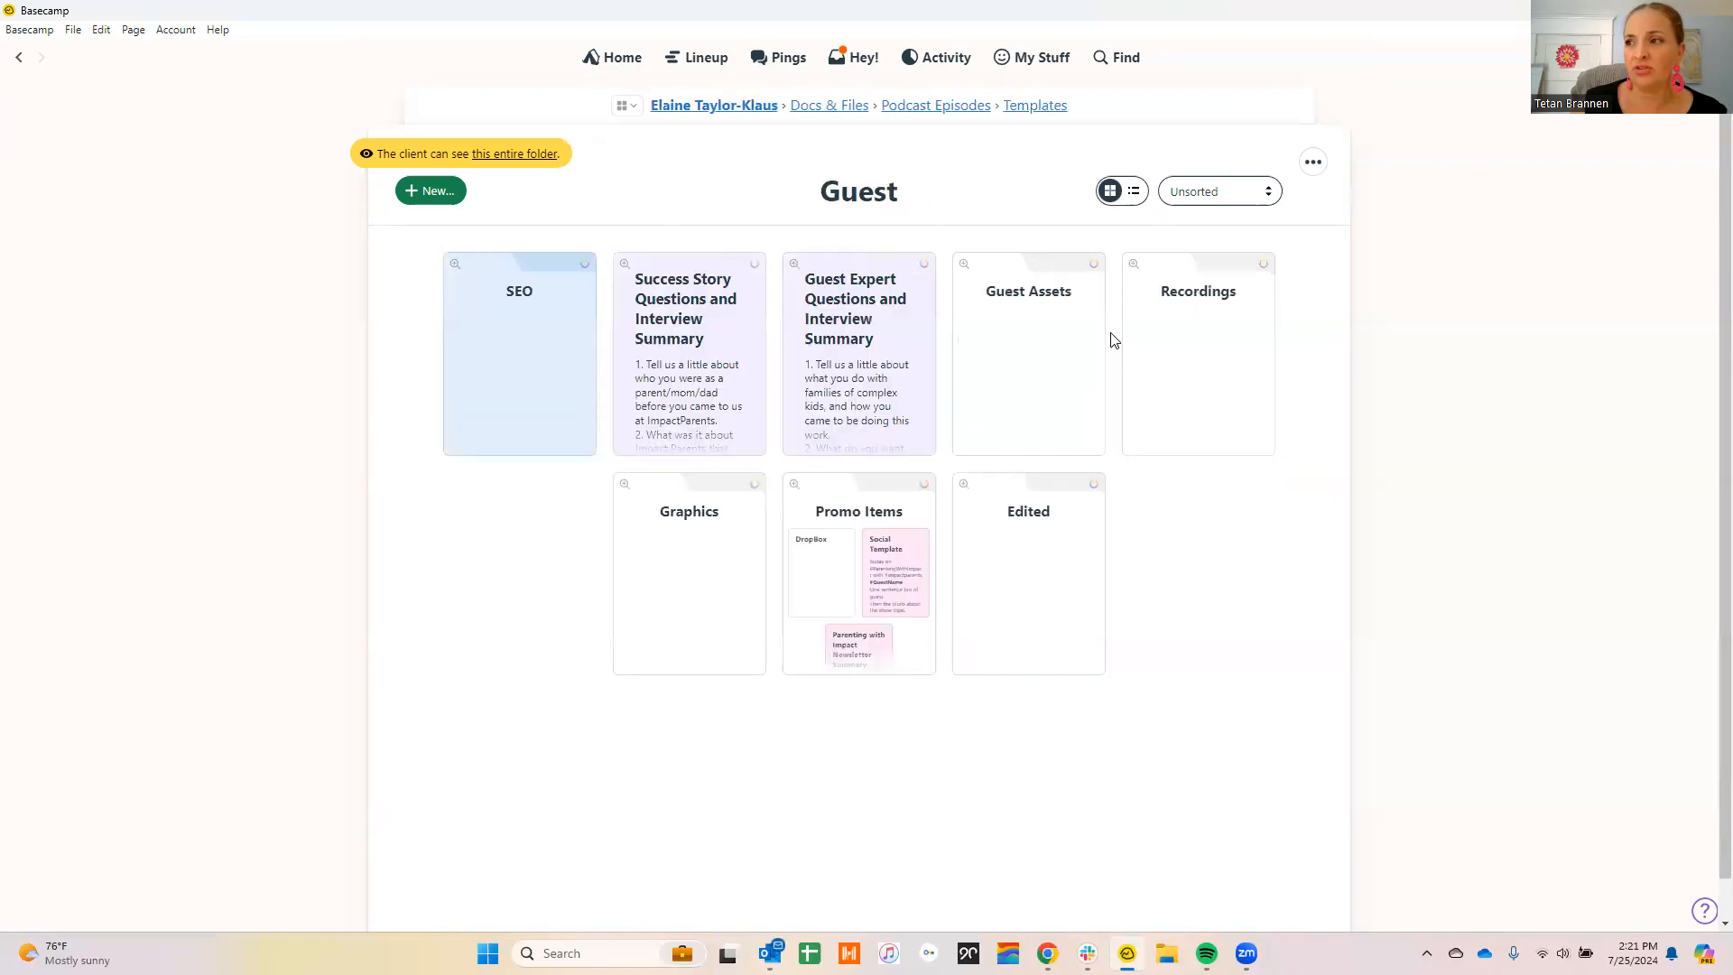
Try to copy the Guest folder, checking the destination folders offered within the project's Docs & Files, and cancel the copy.
left_click(1312, 163)
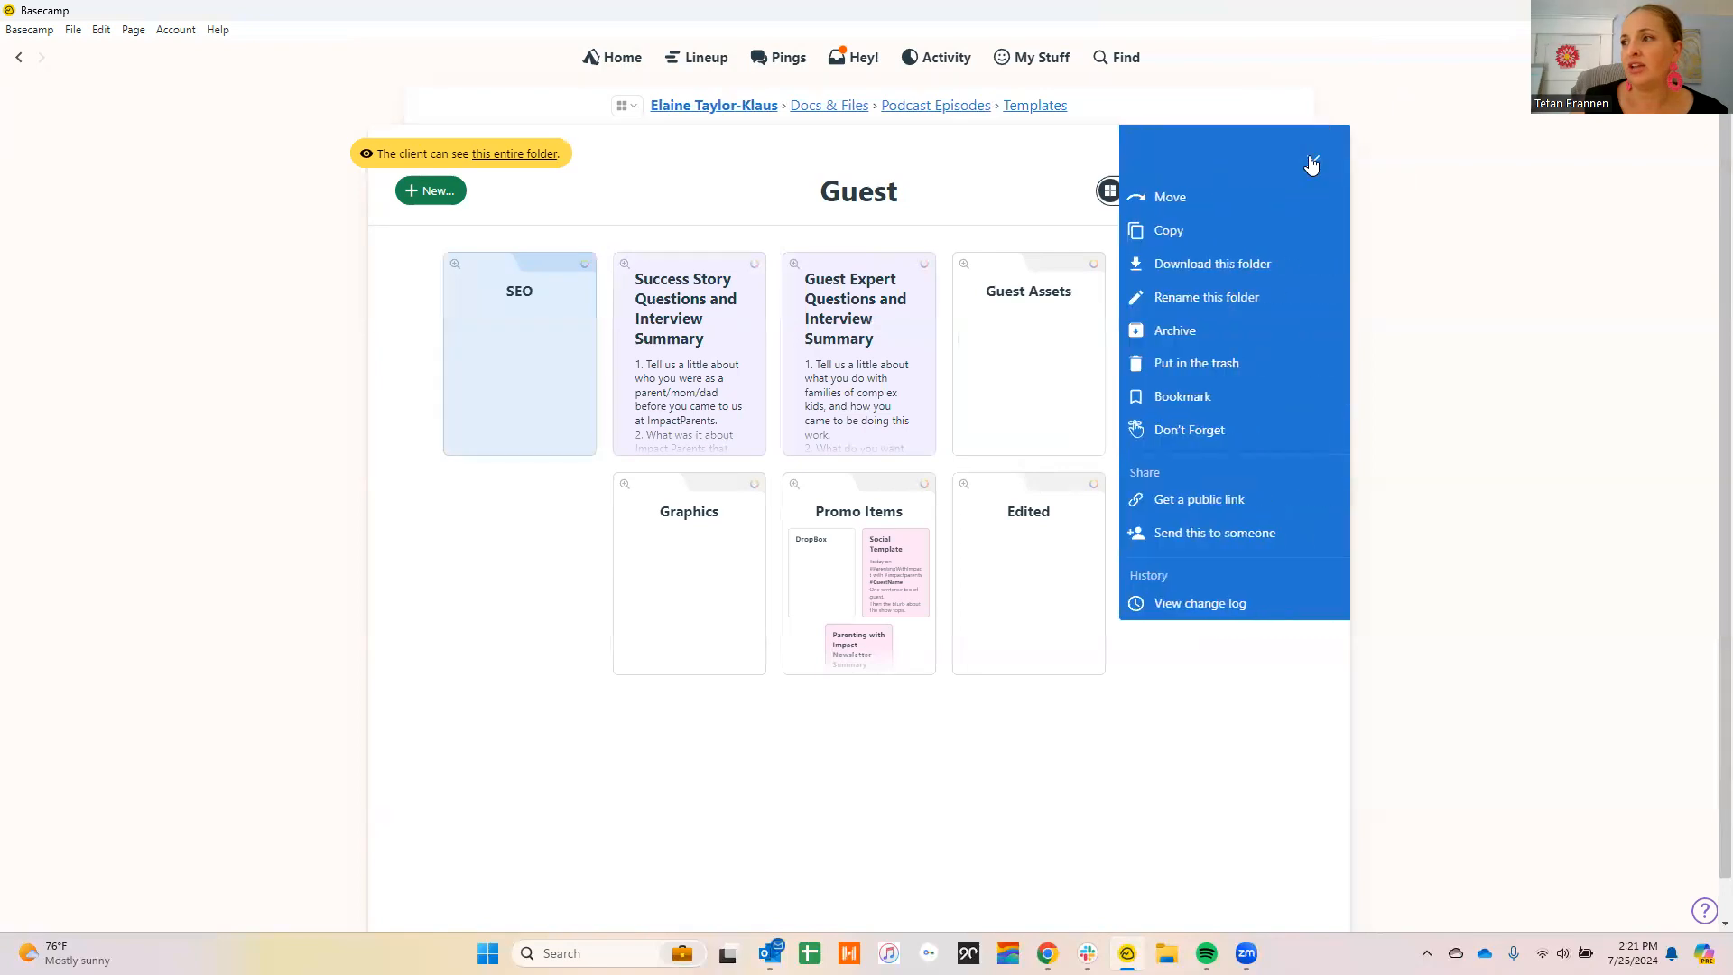
left_click(1313, 162)
left_click(1311, 164)
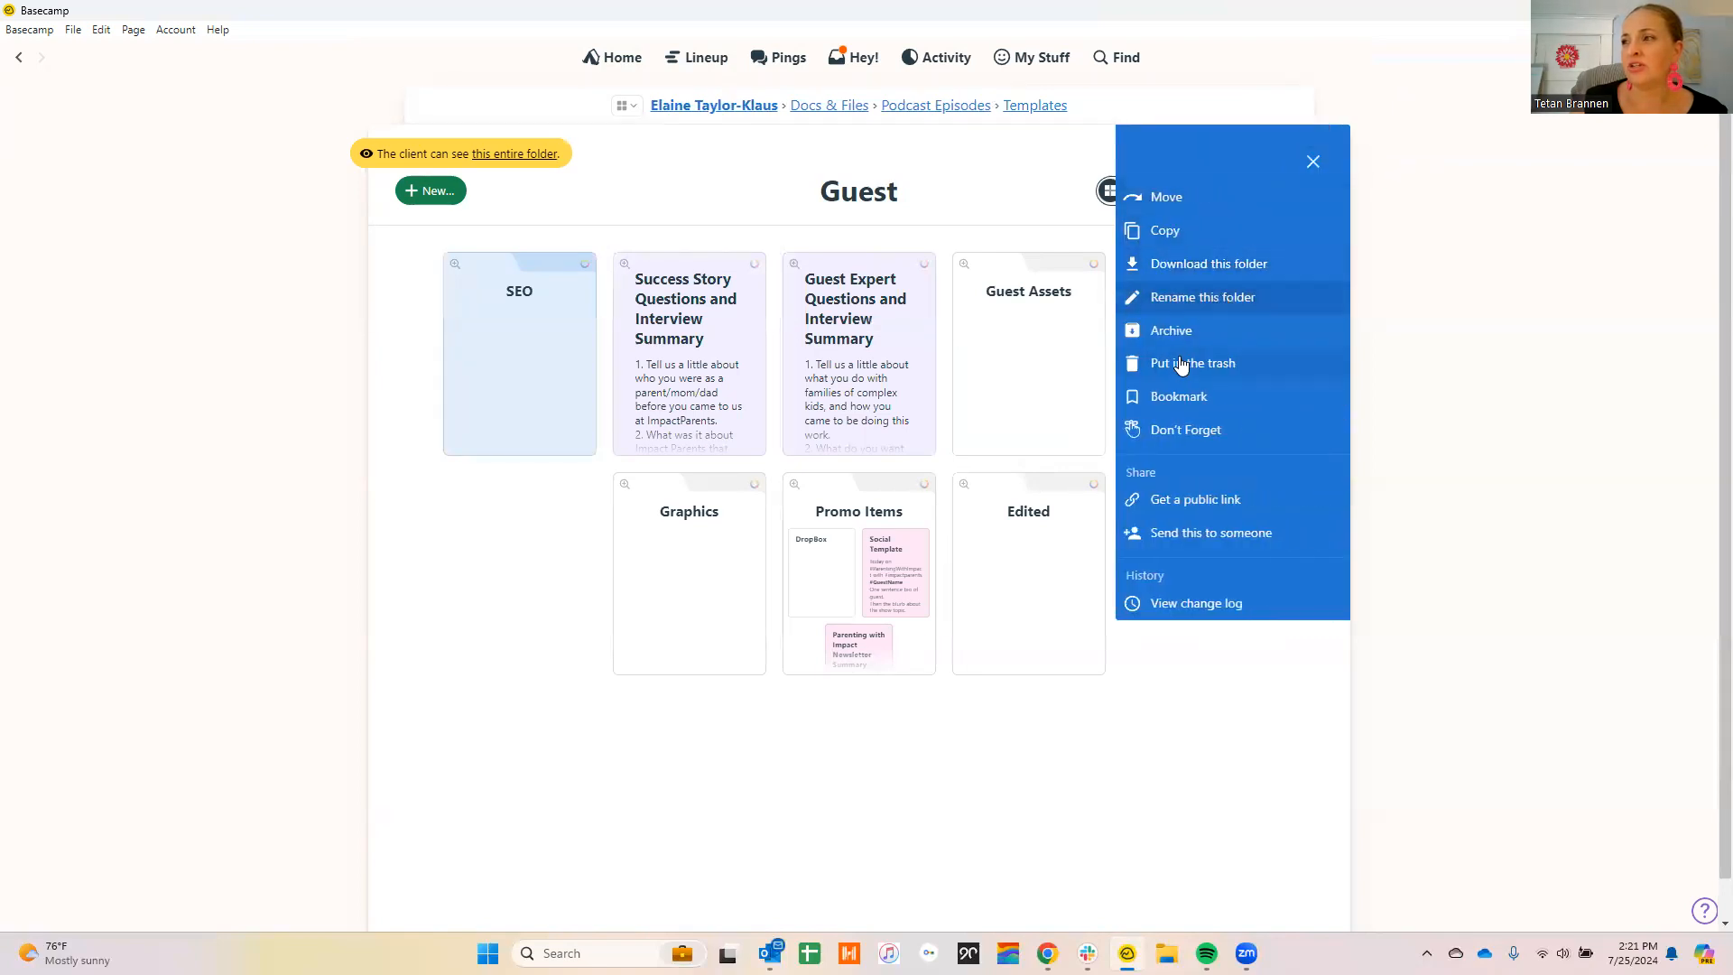
left_click(1173, 232)
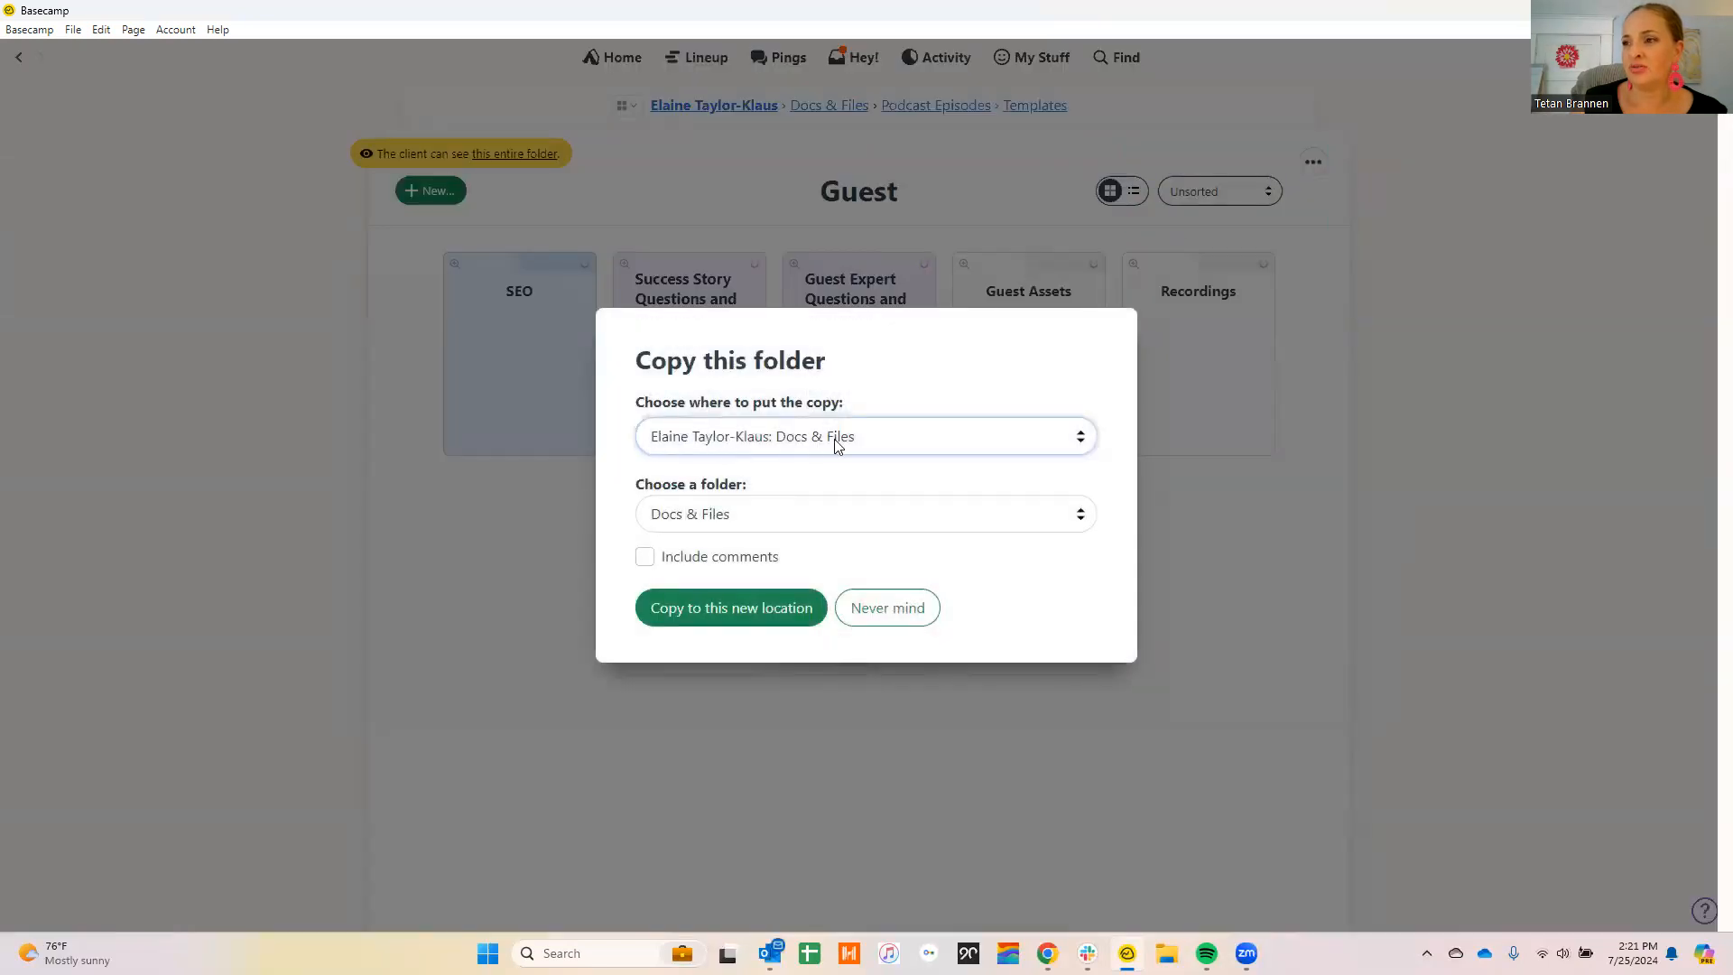
left_click(718, 515)
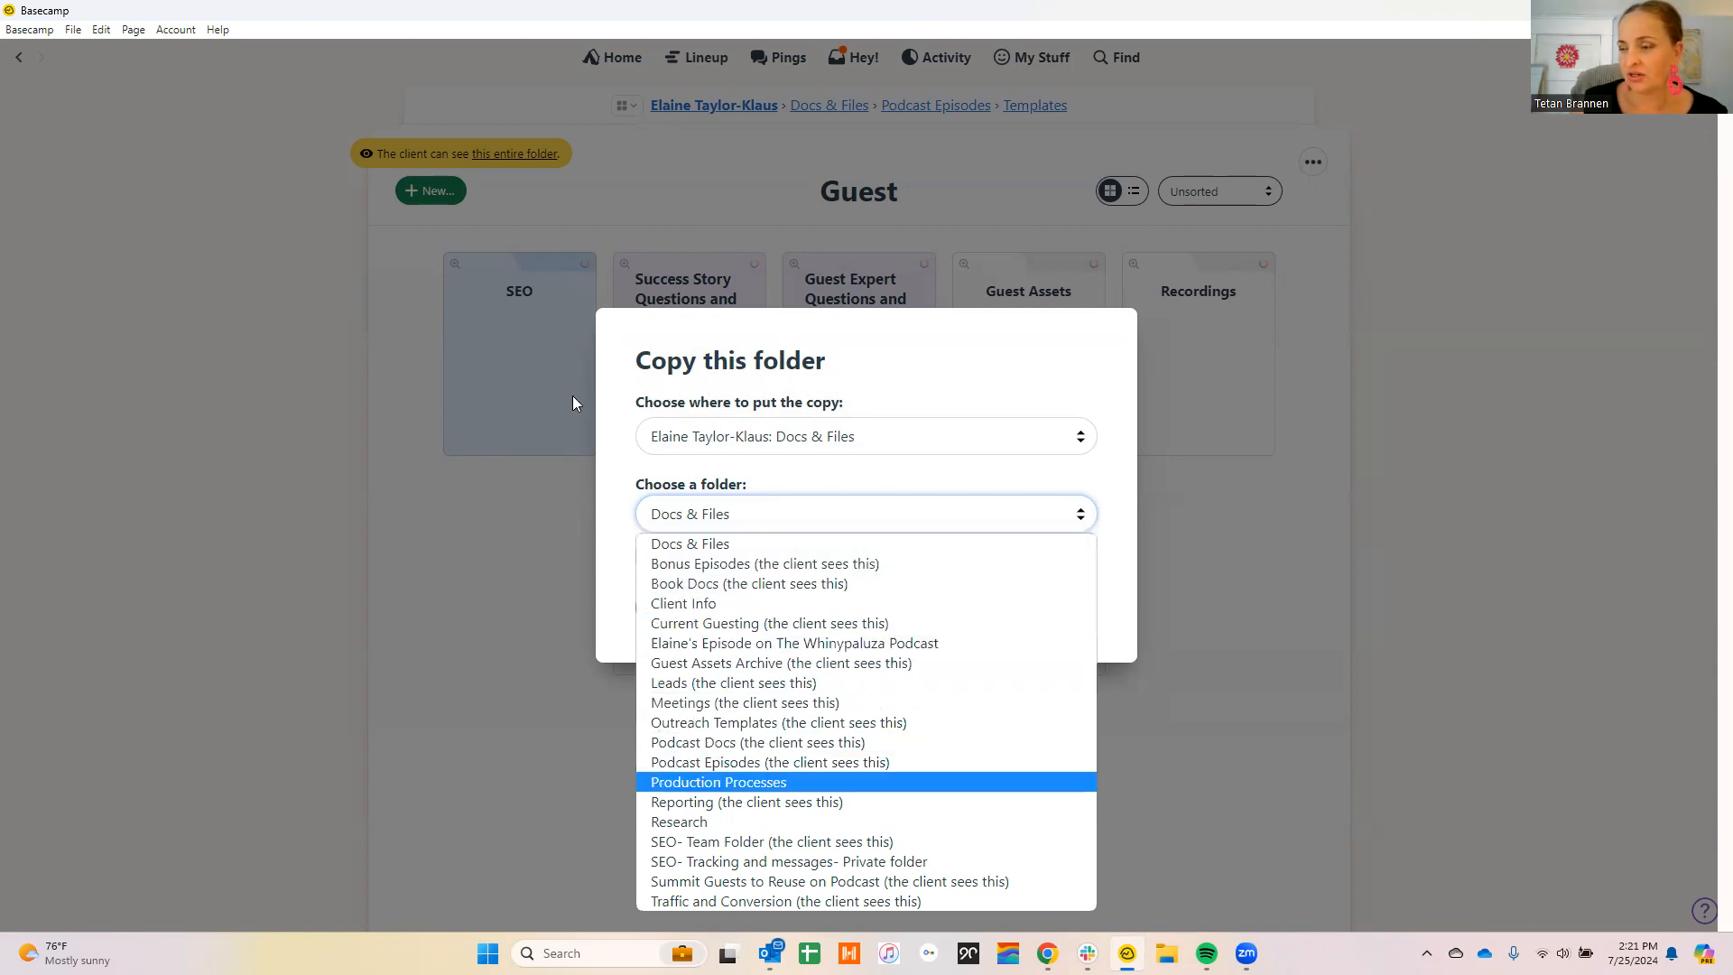
left_click(585, 202)
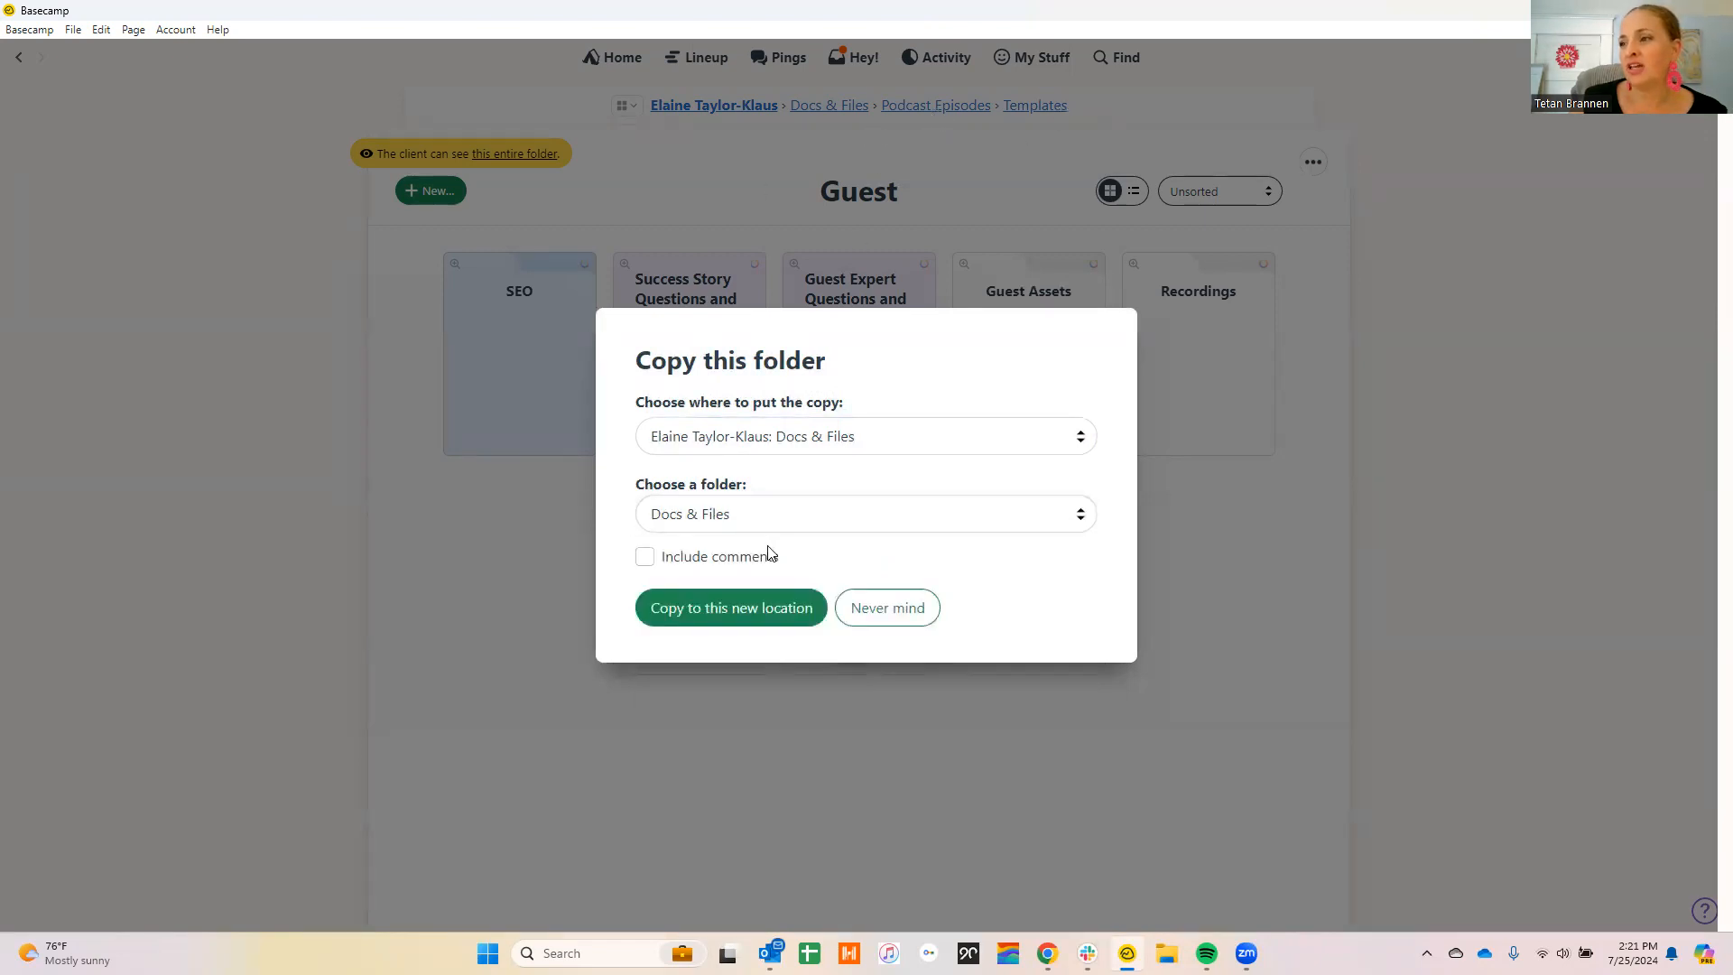
left_click(874, 613)
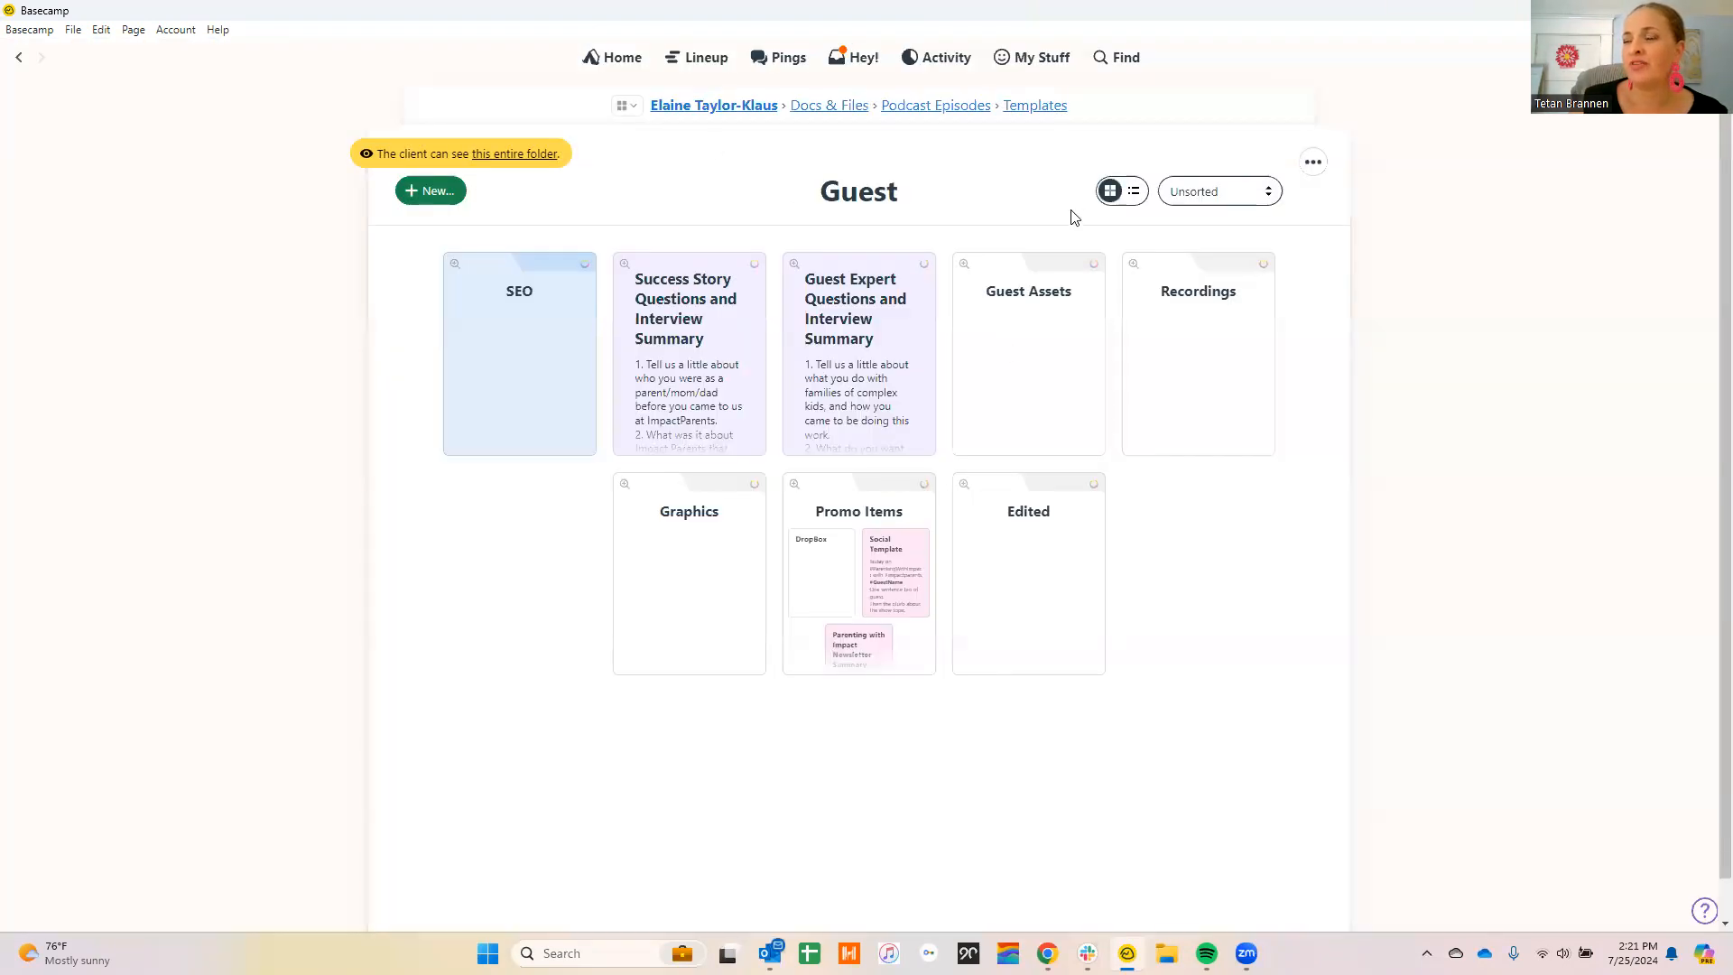
Bring up the rename form for the Guest folder and leave it without saving a new name.
left_click(1313, 164)
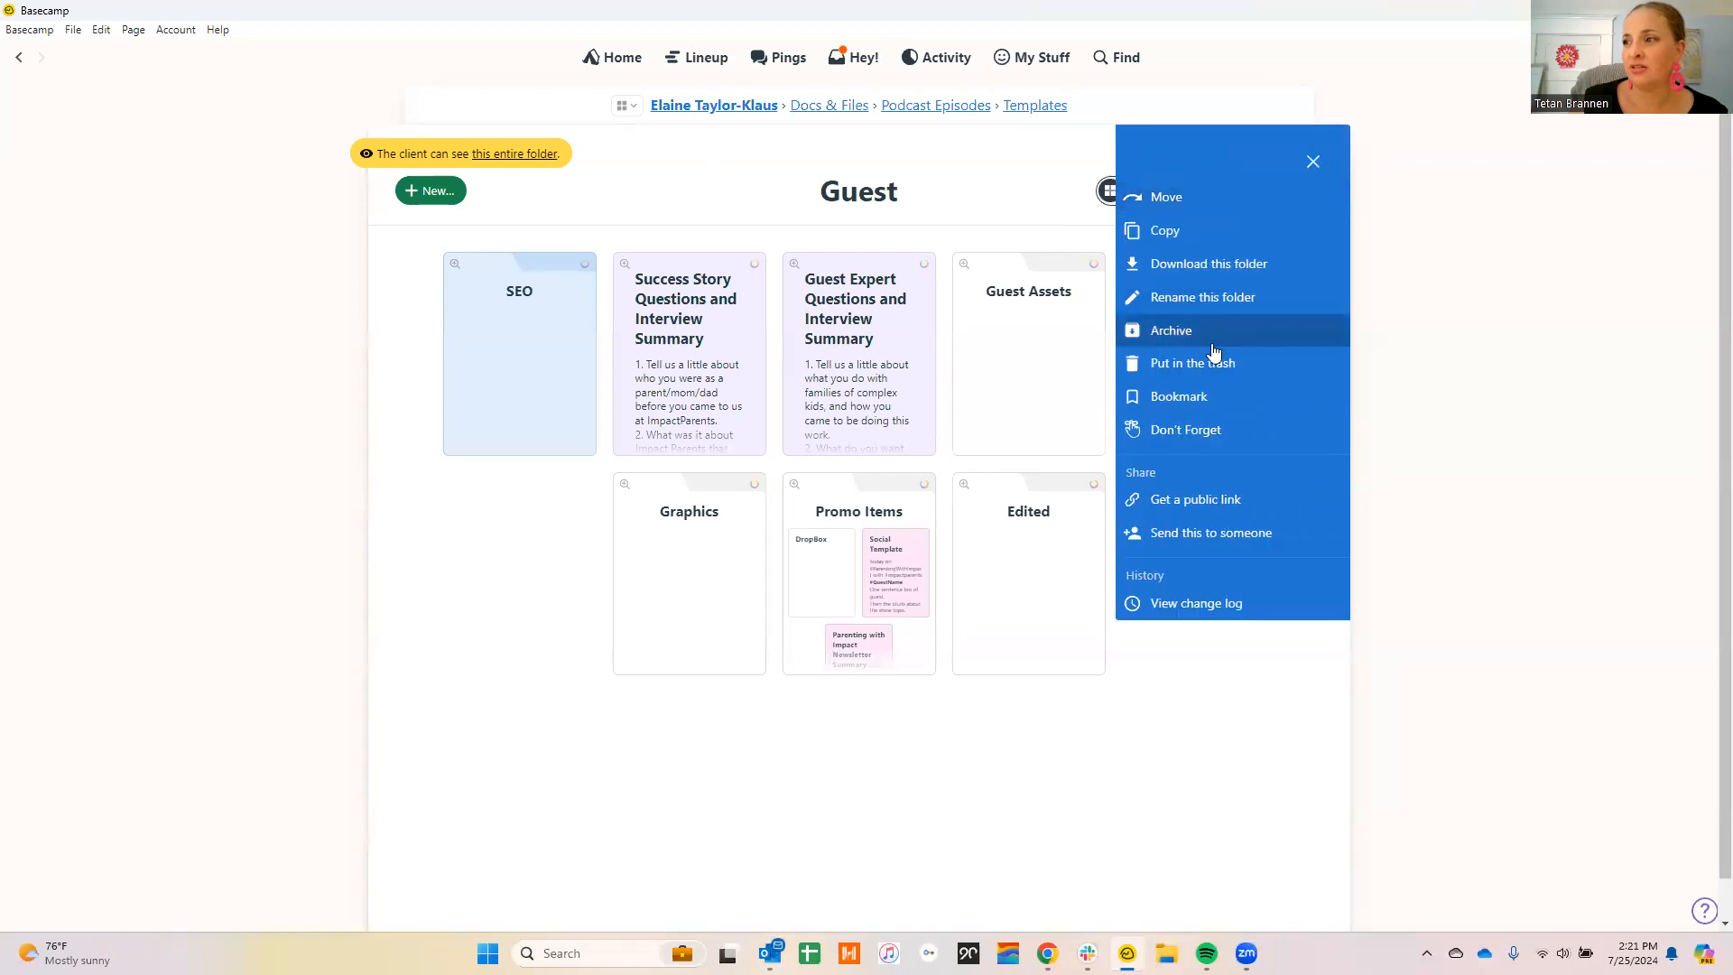
left_click(1201, 299)
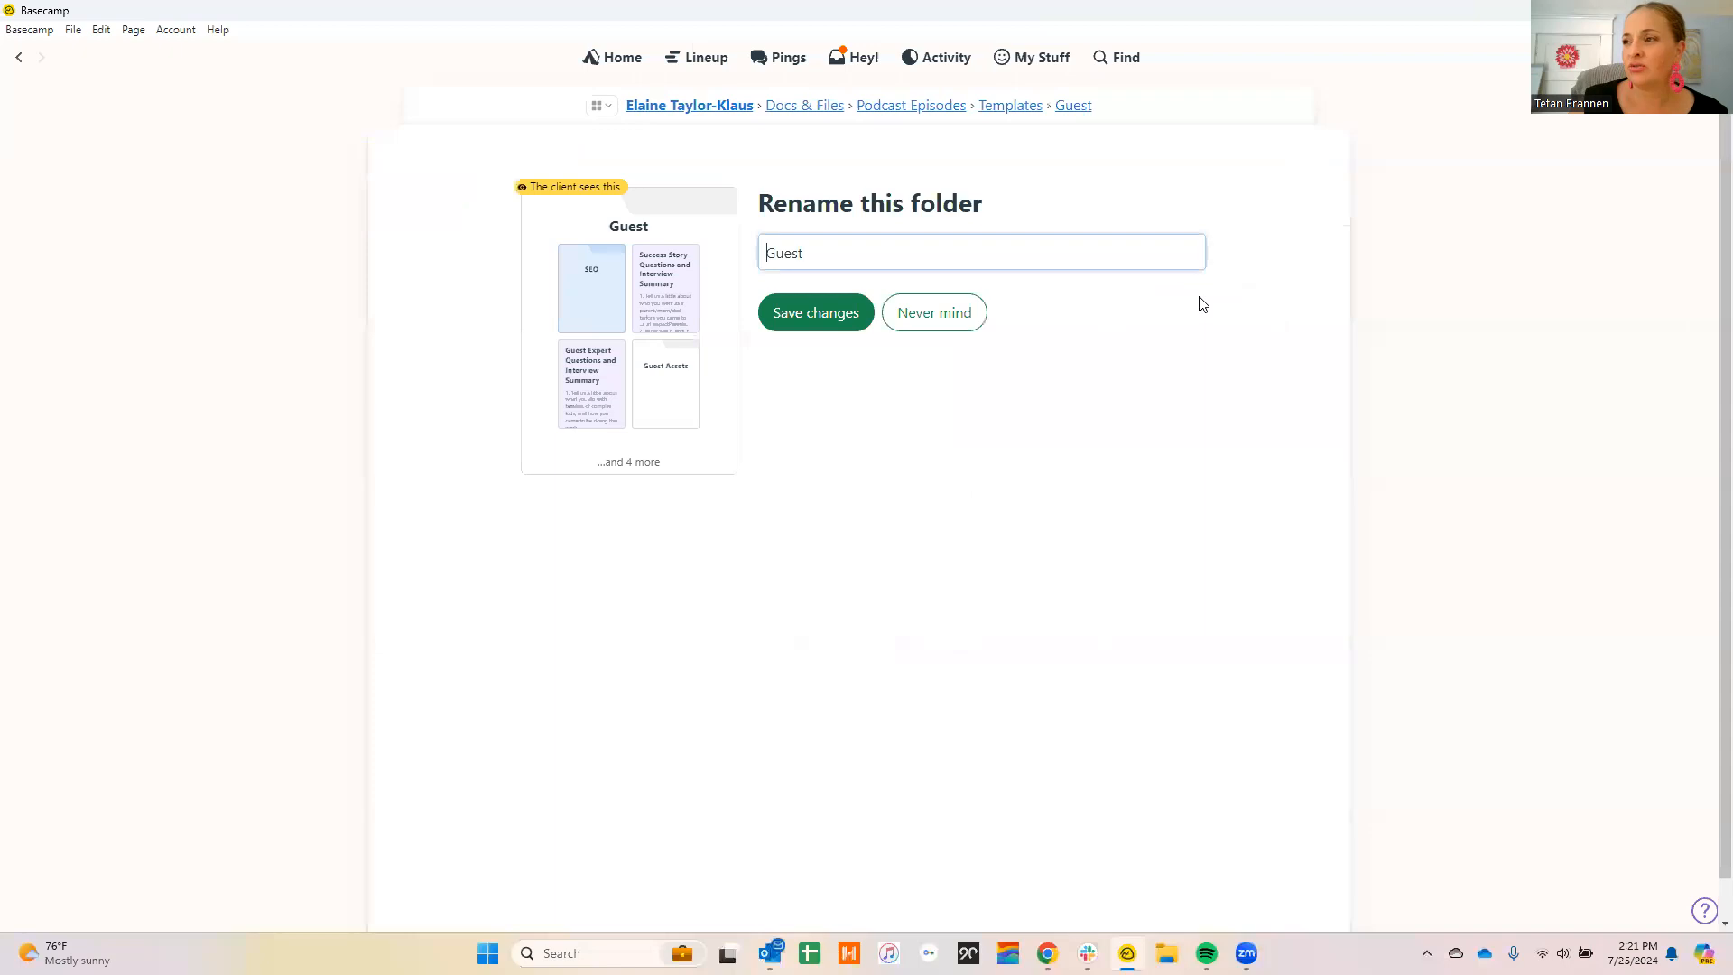
left_click(859, 245)
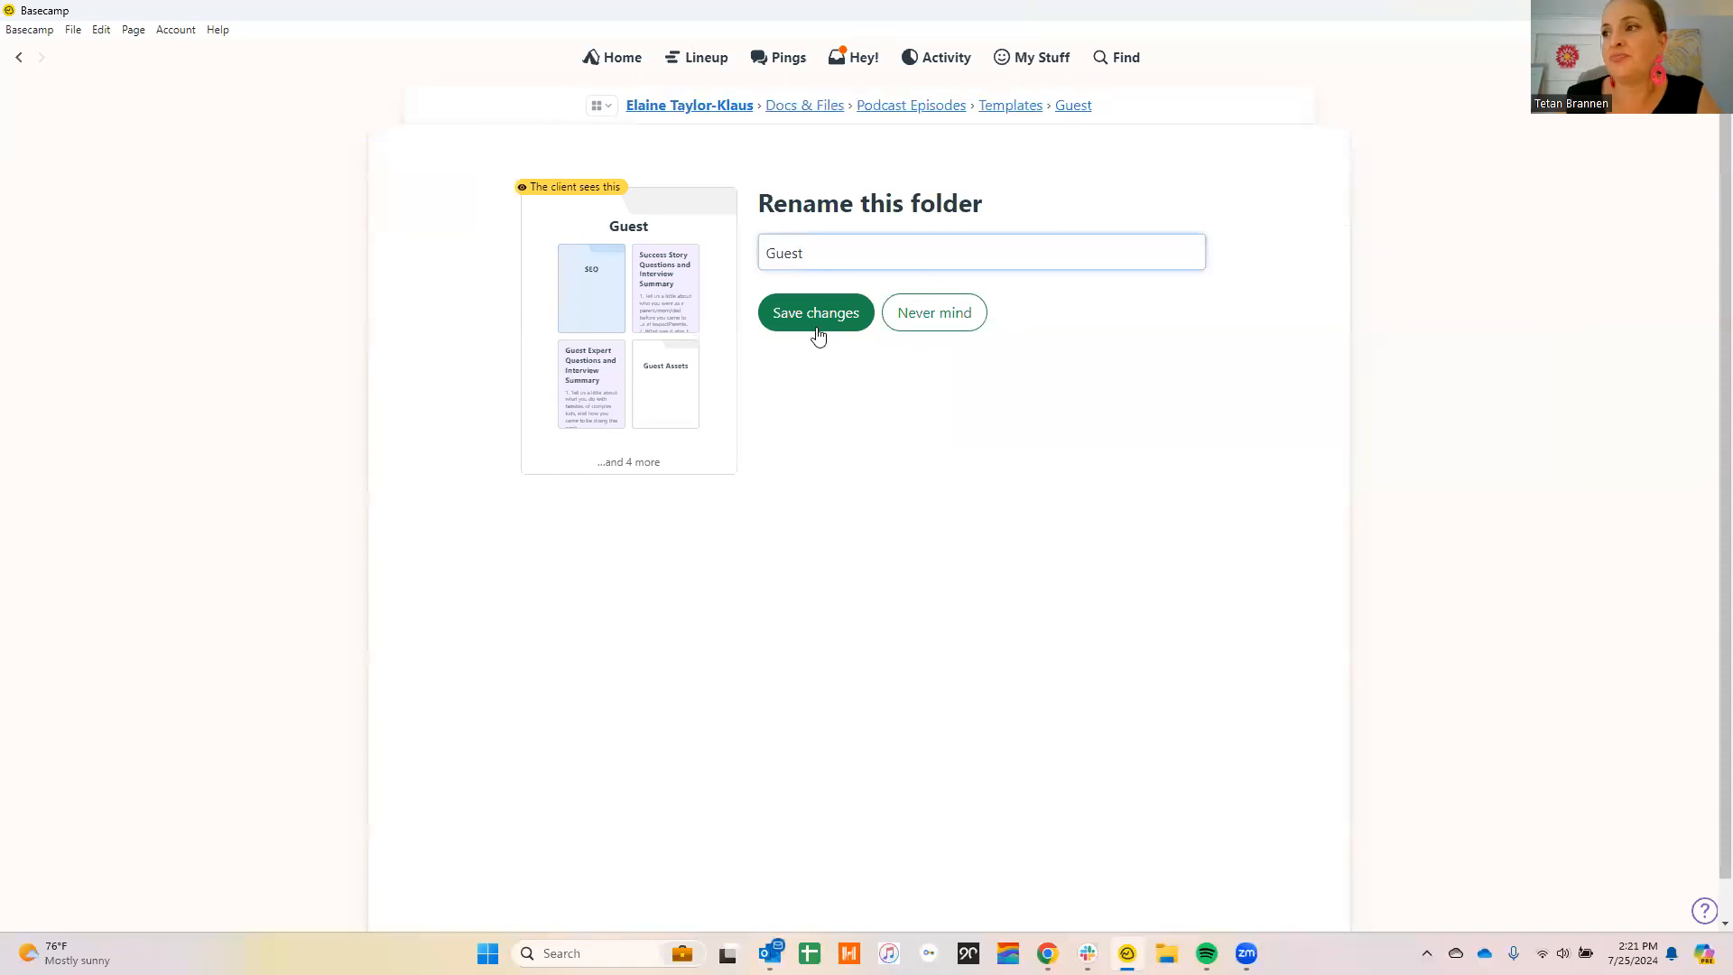
left_click(903, 316)
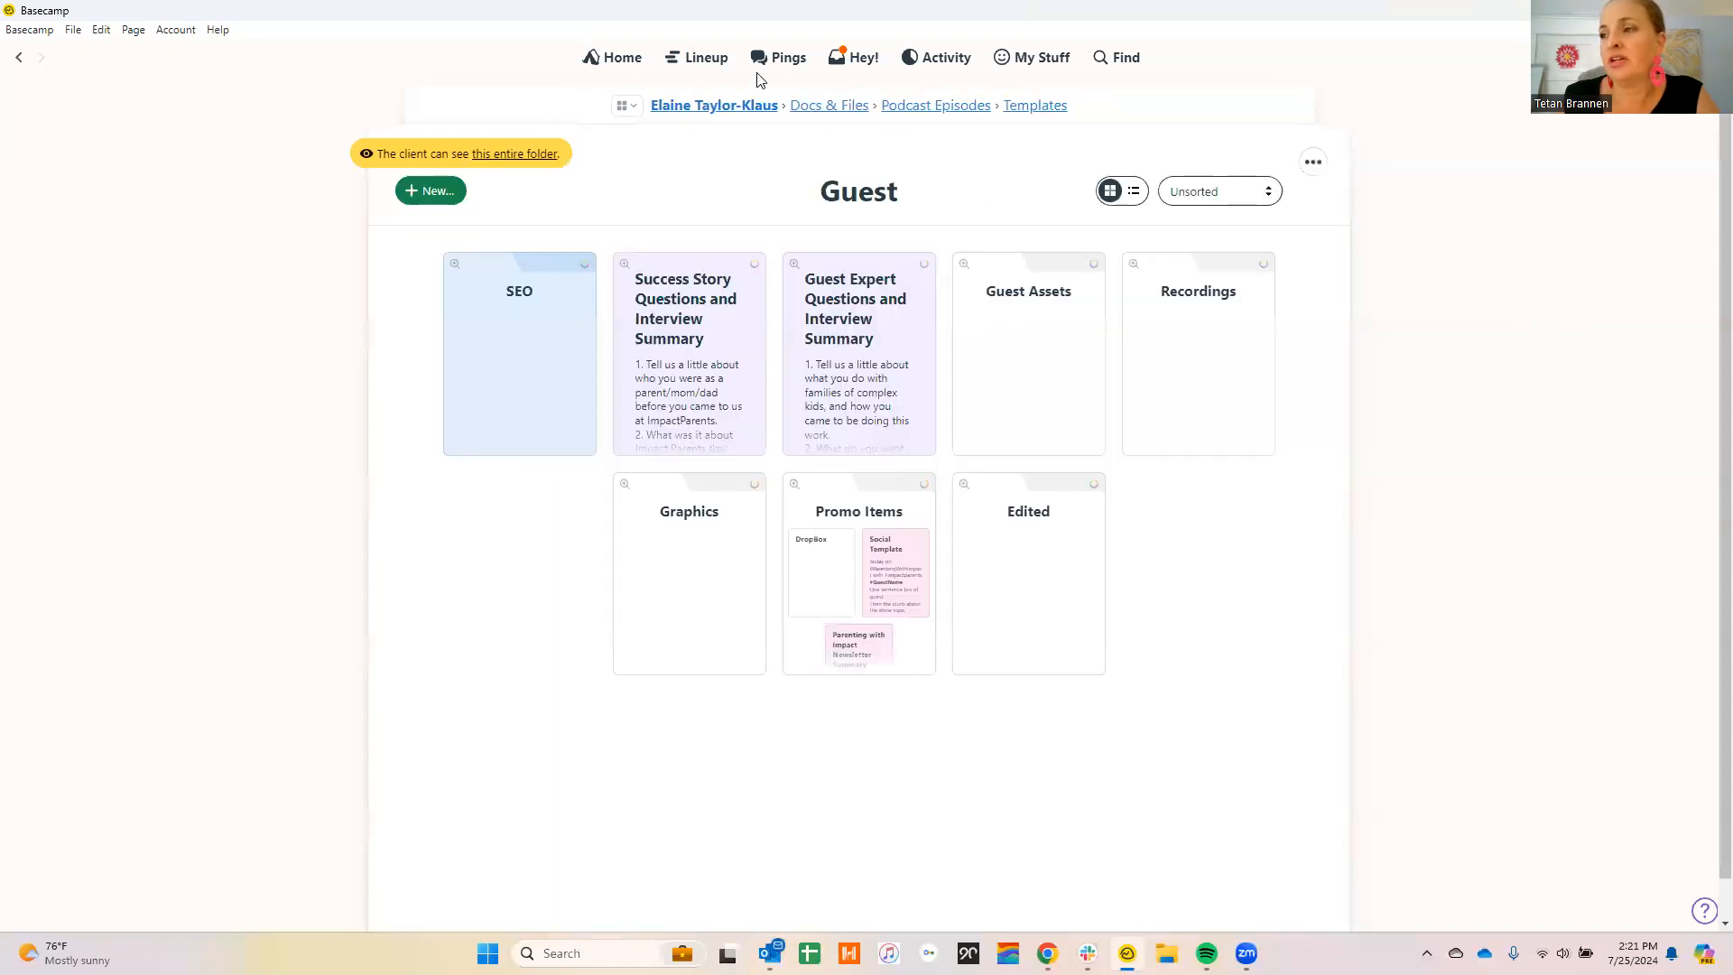
Look inside the unnumbered guest episode folder marked (int 7/1) in Podcast Episodes and return to the episode overview.
left_click(1027, 106)
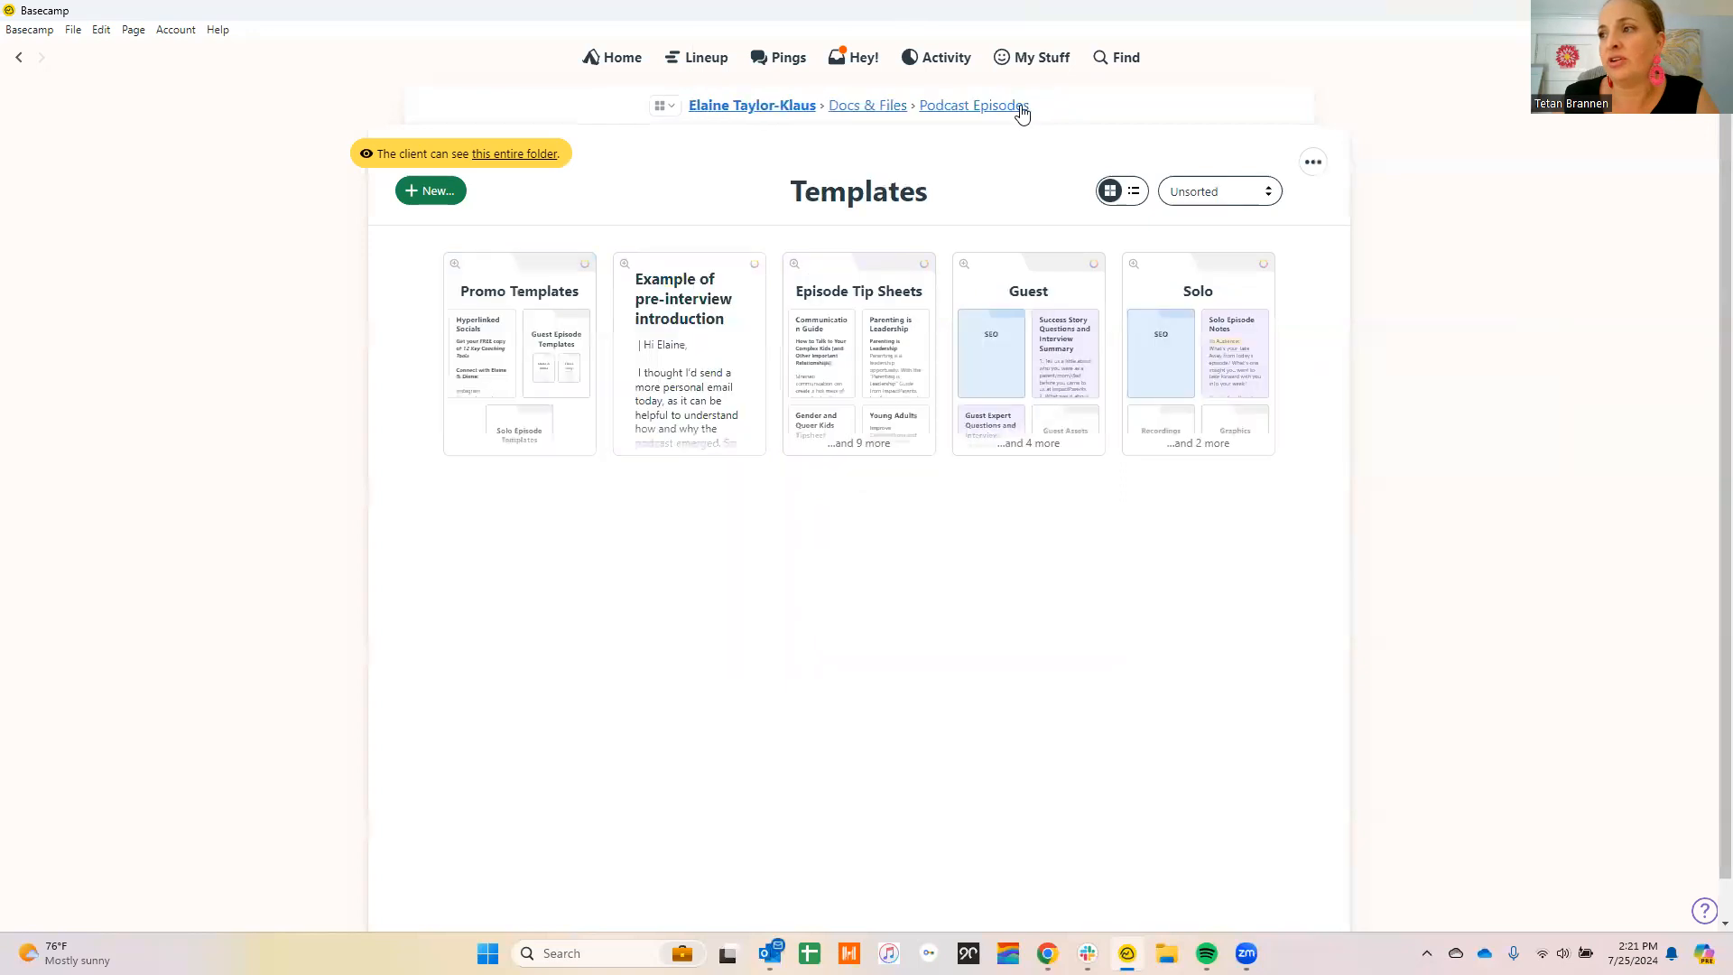
left_click(960, 107)
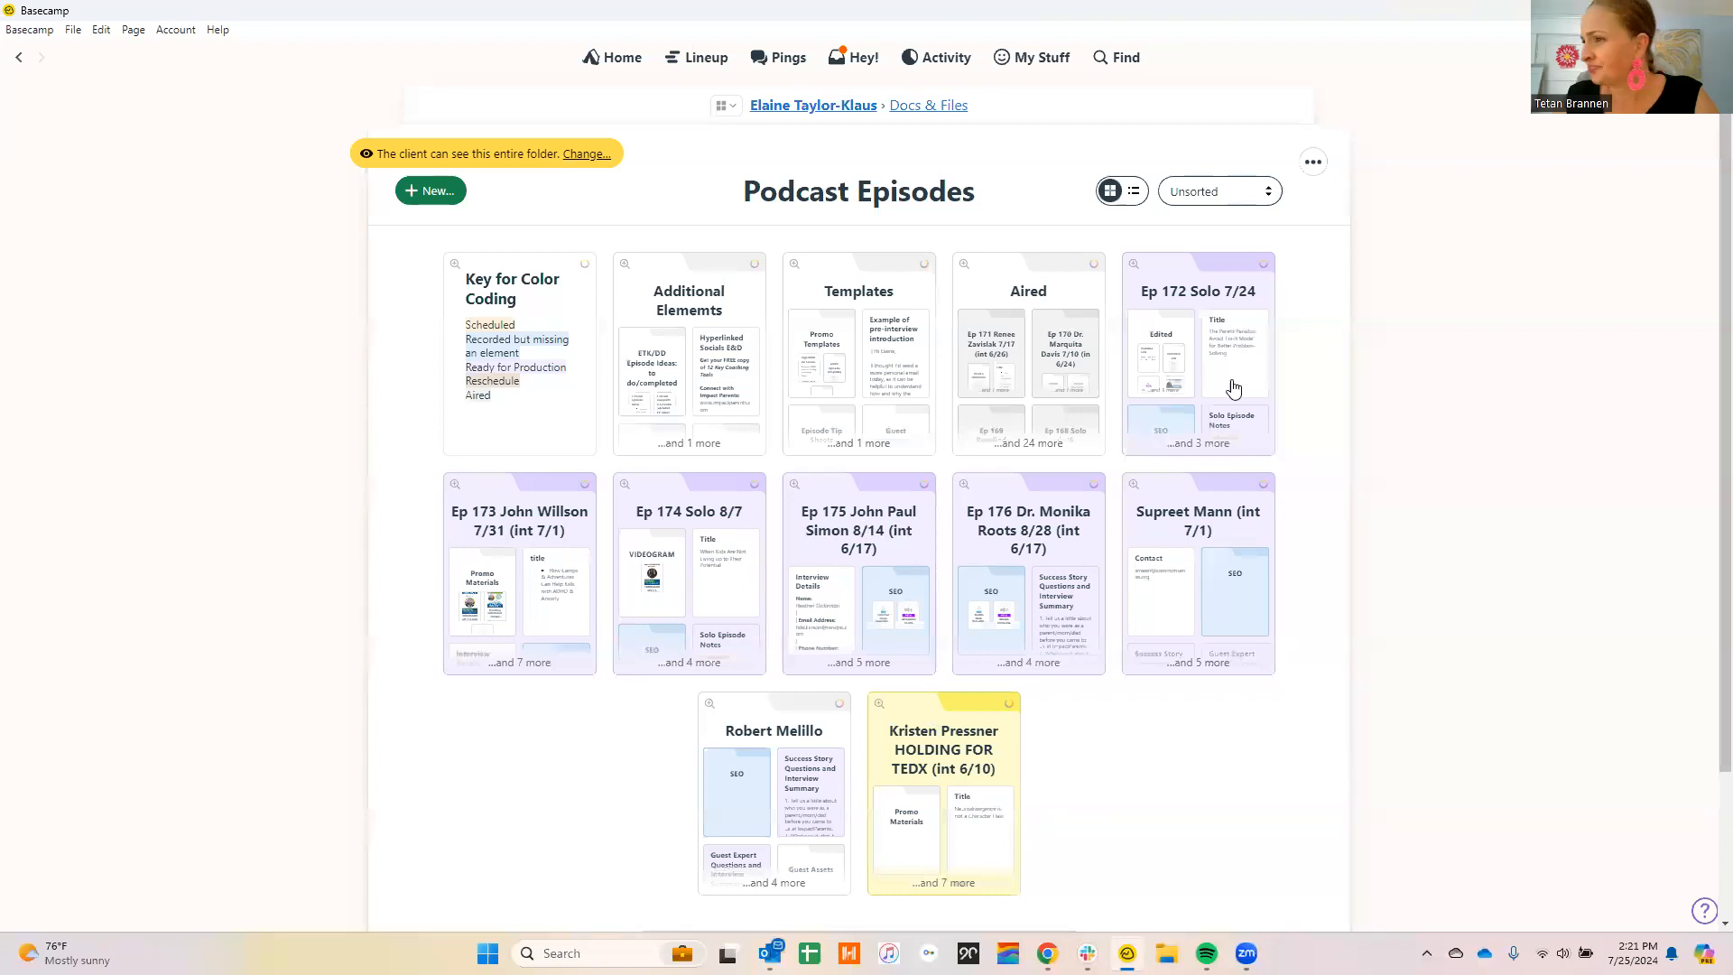
left_click(1178, 506)
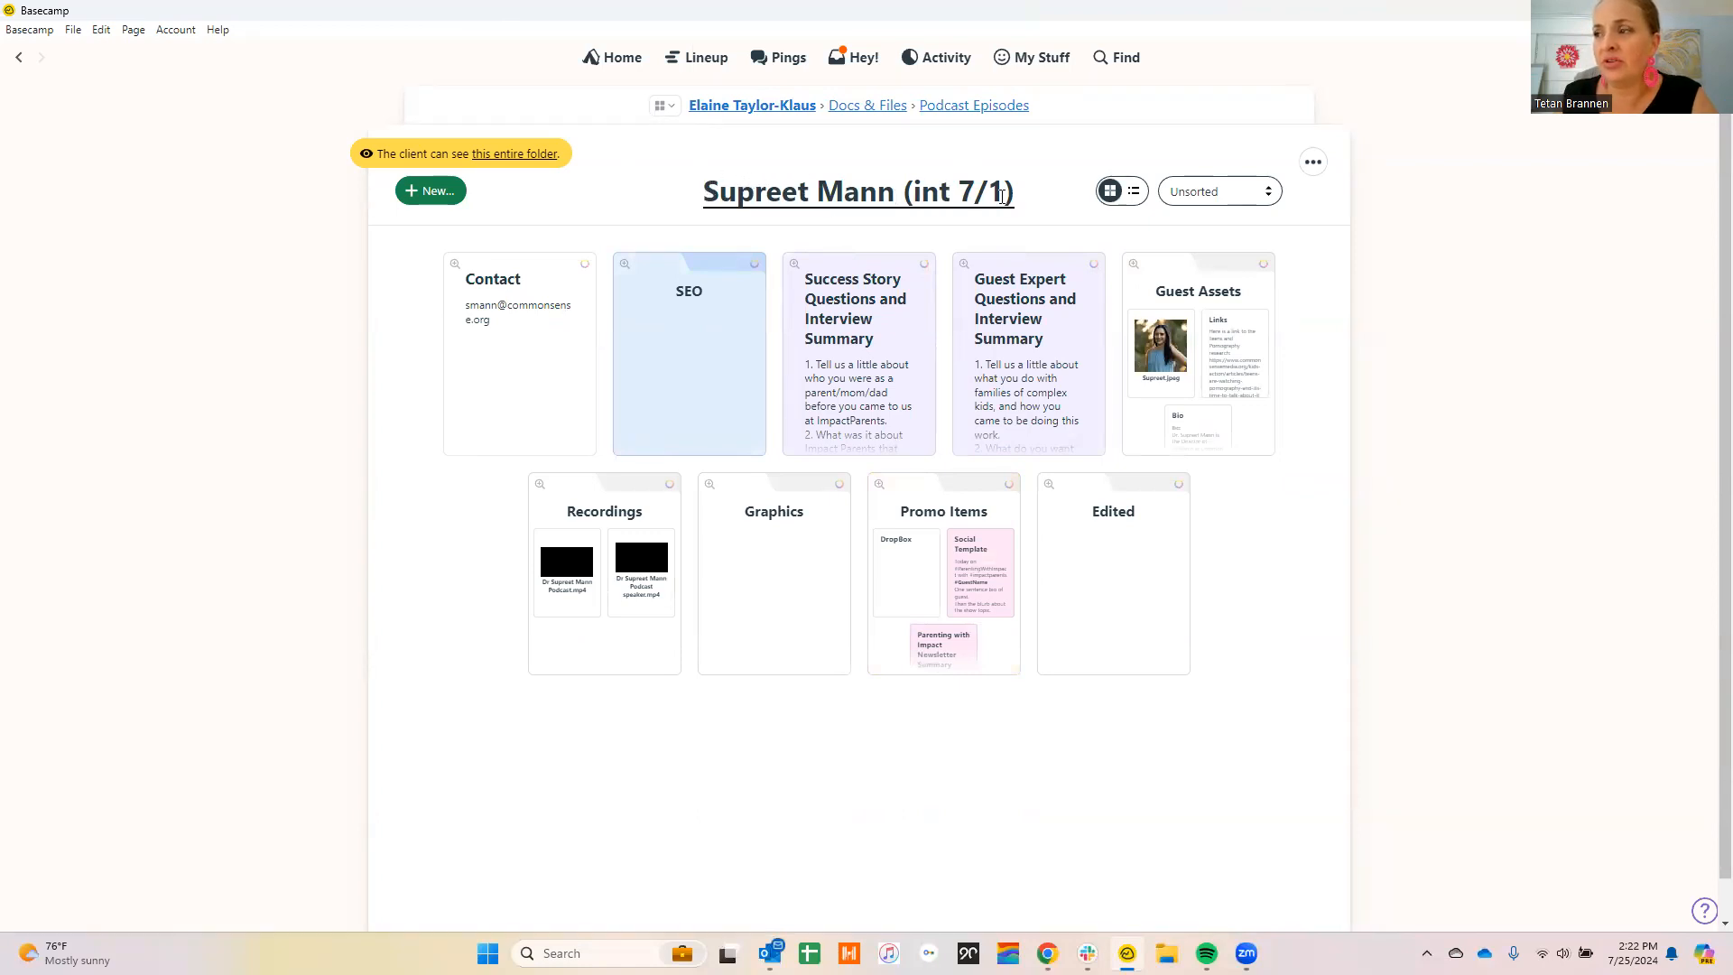
left_click(958, 105)
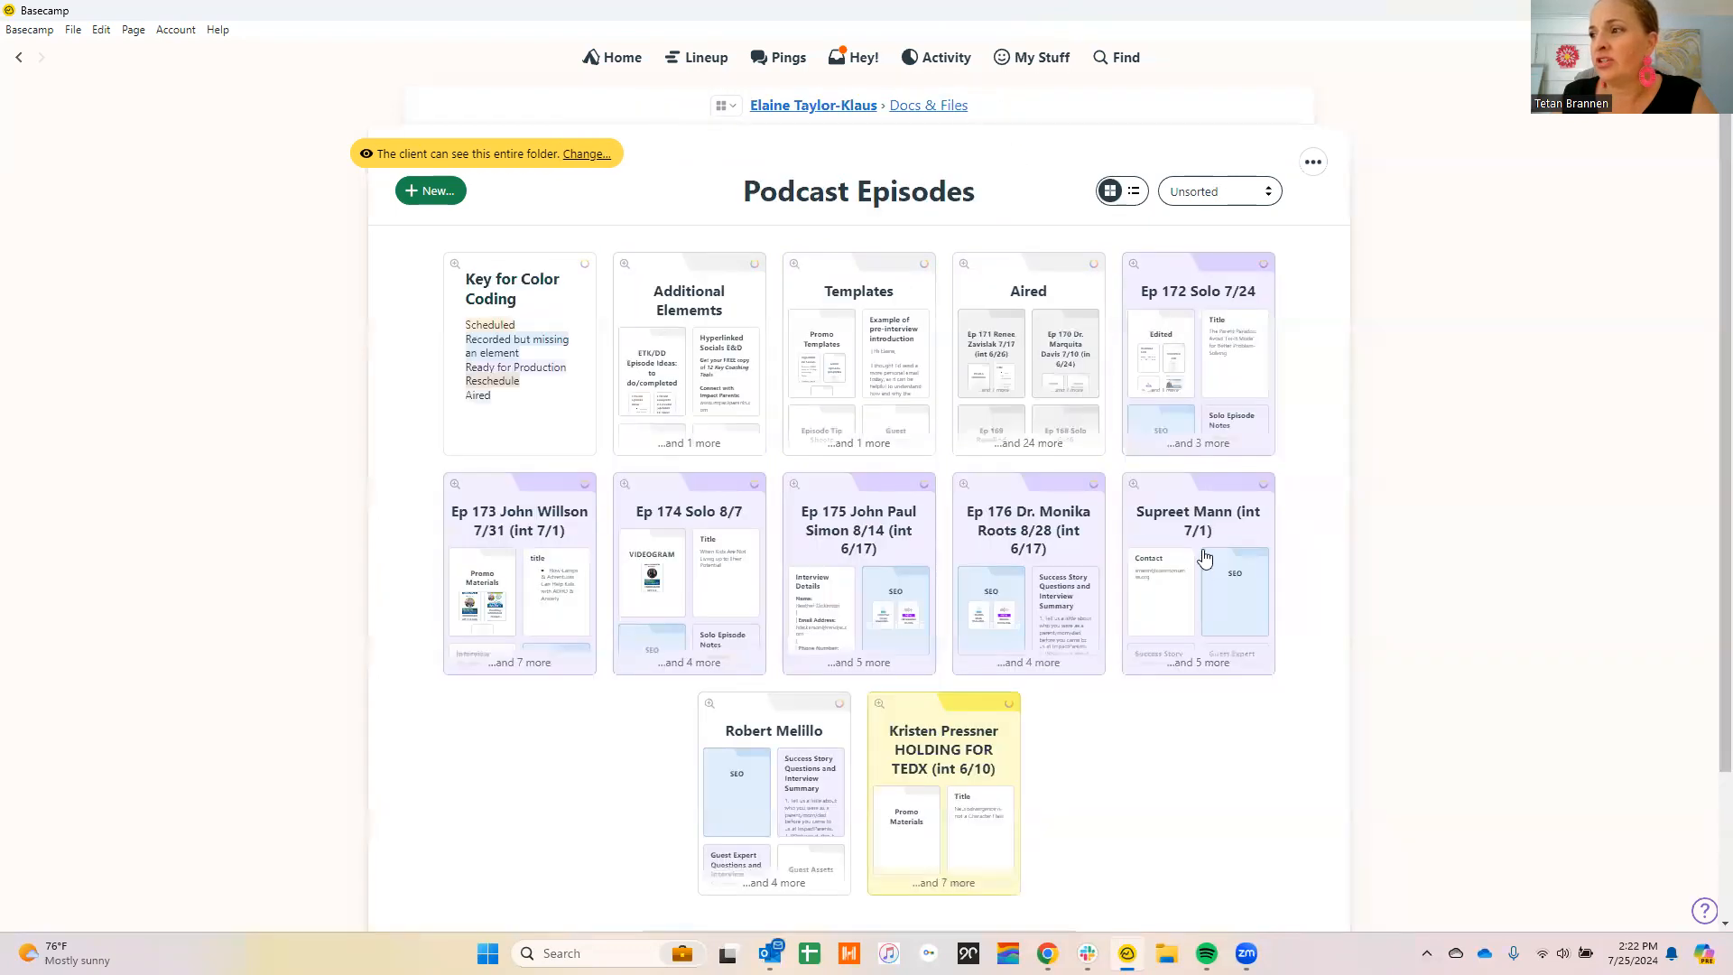
Copy the full title text of the unnumbered guest episode folder marked (int 7/1).
left_click(1168, 519)
left_click(995, 194)
left_click_drag(1017, 190, 673, 182)
right_click(735, 189)
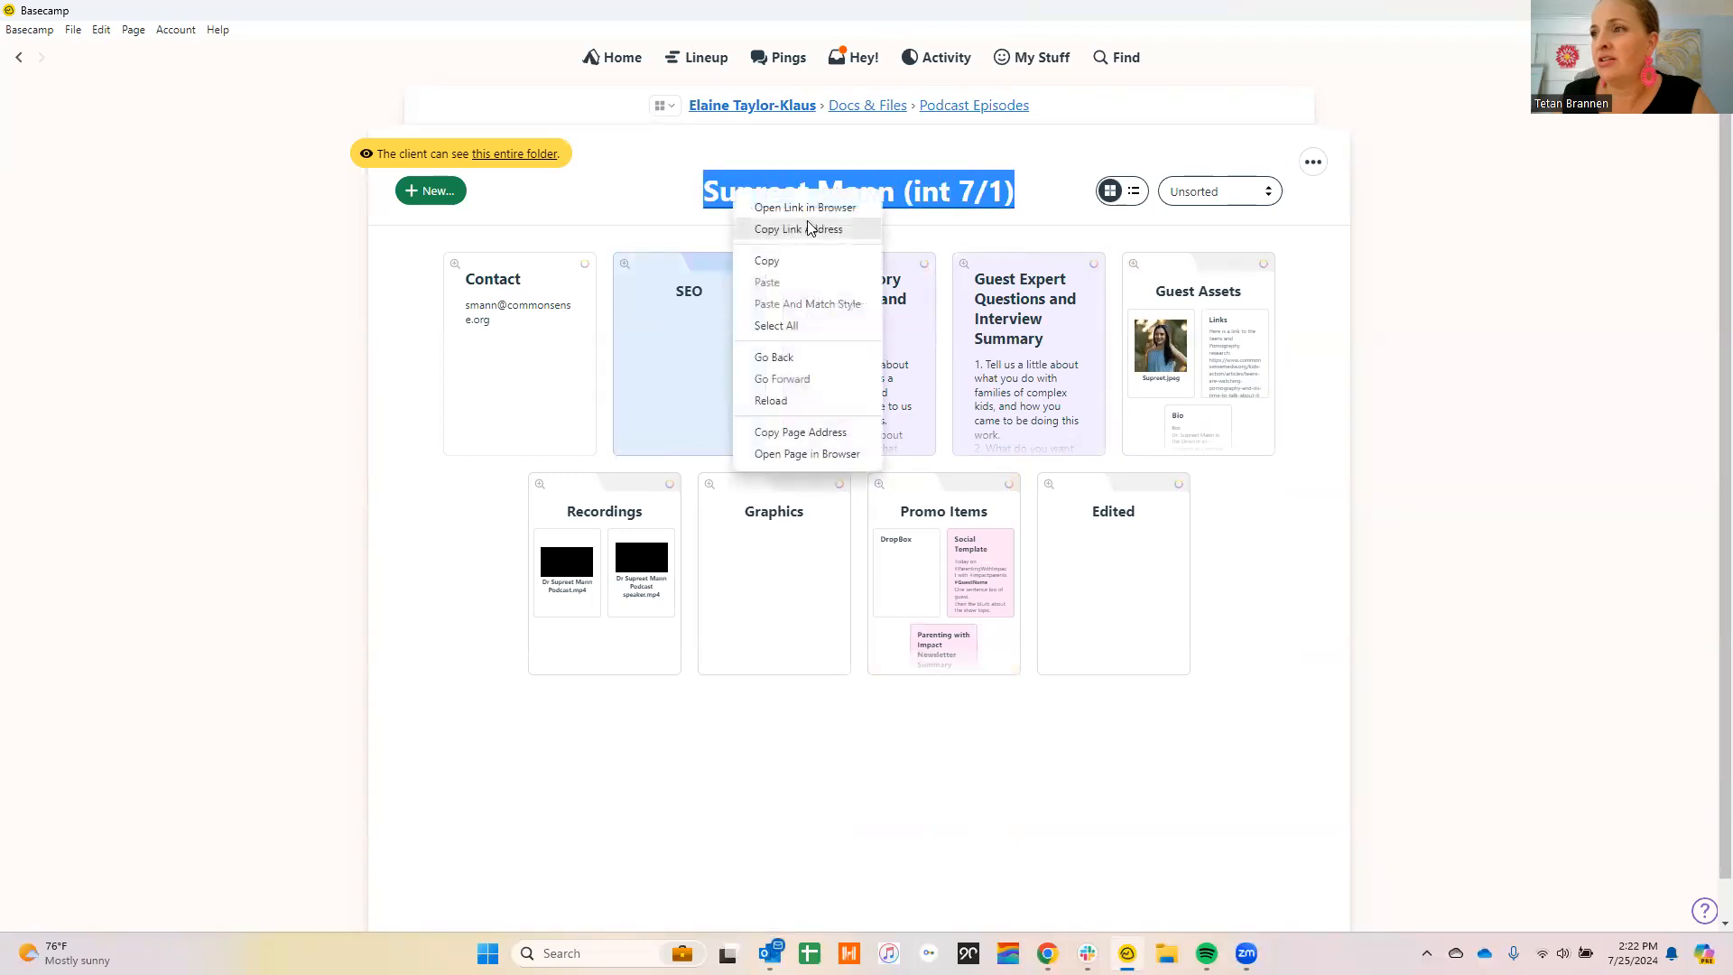
left_click(777, 263)
Copy the Podcast Production TO Do TEMPLATE list from the project's to-dos into the same project, without comments.
left_click(758, 106)
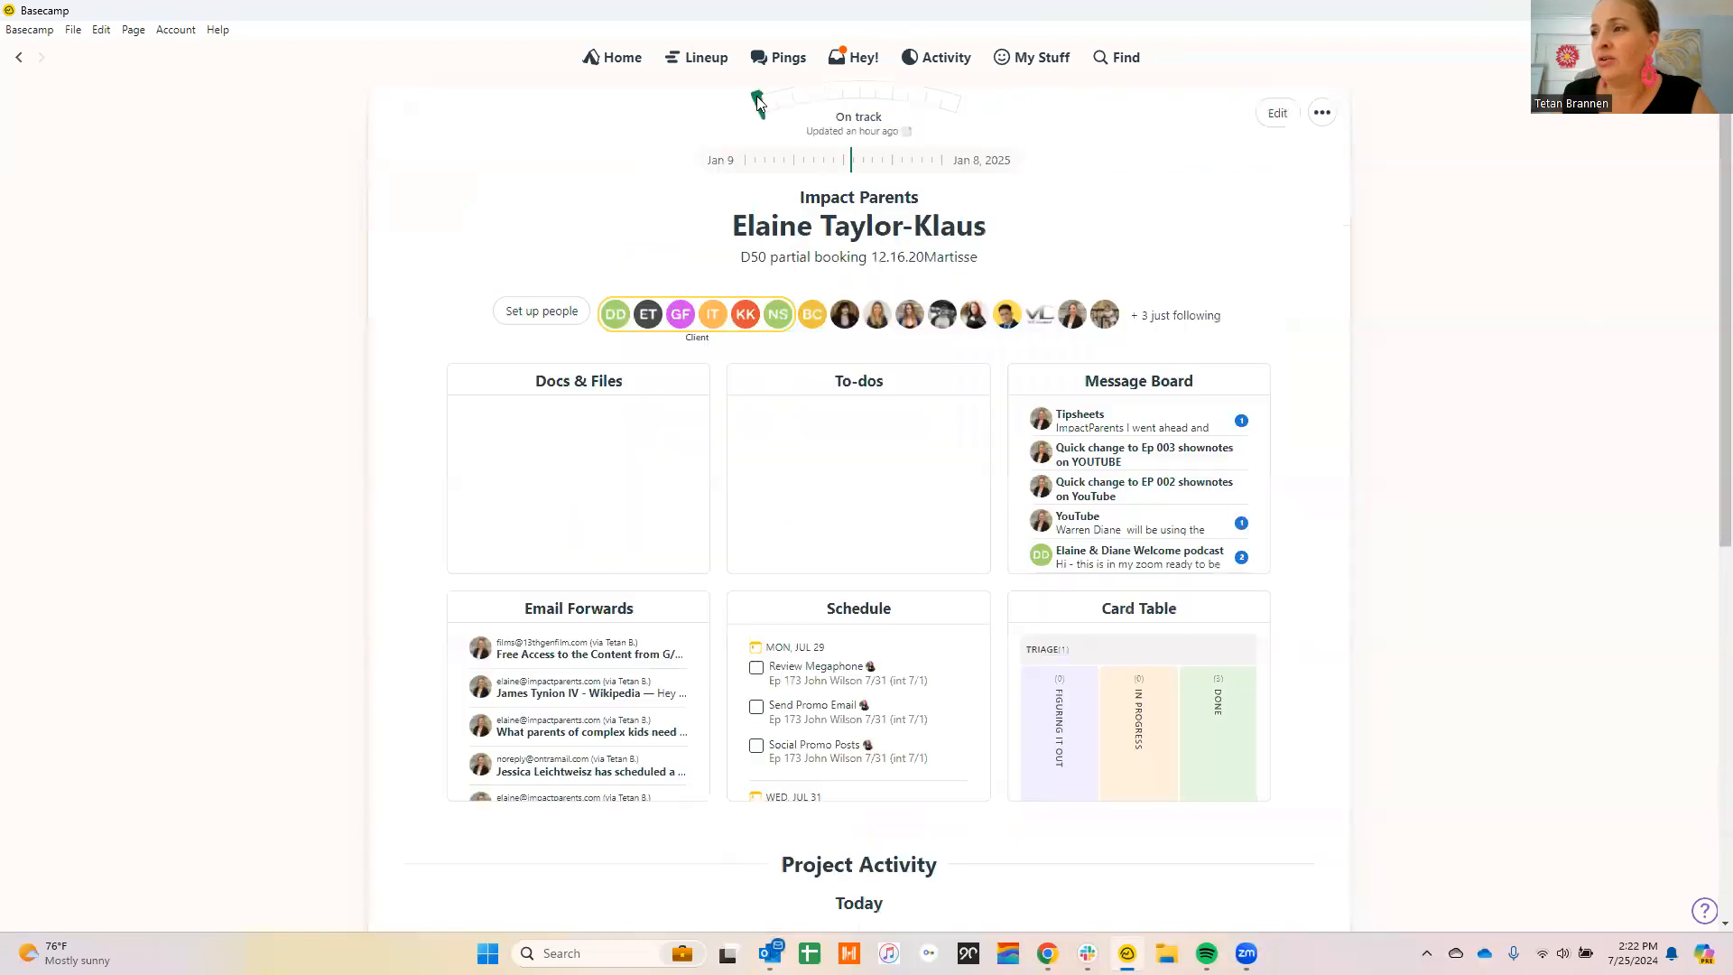
left_click(828, 384)
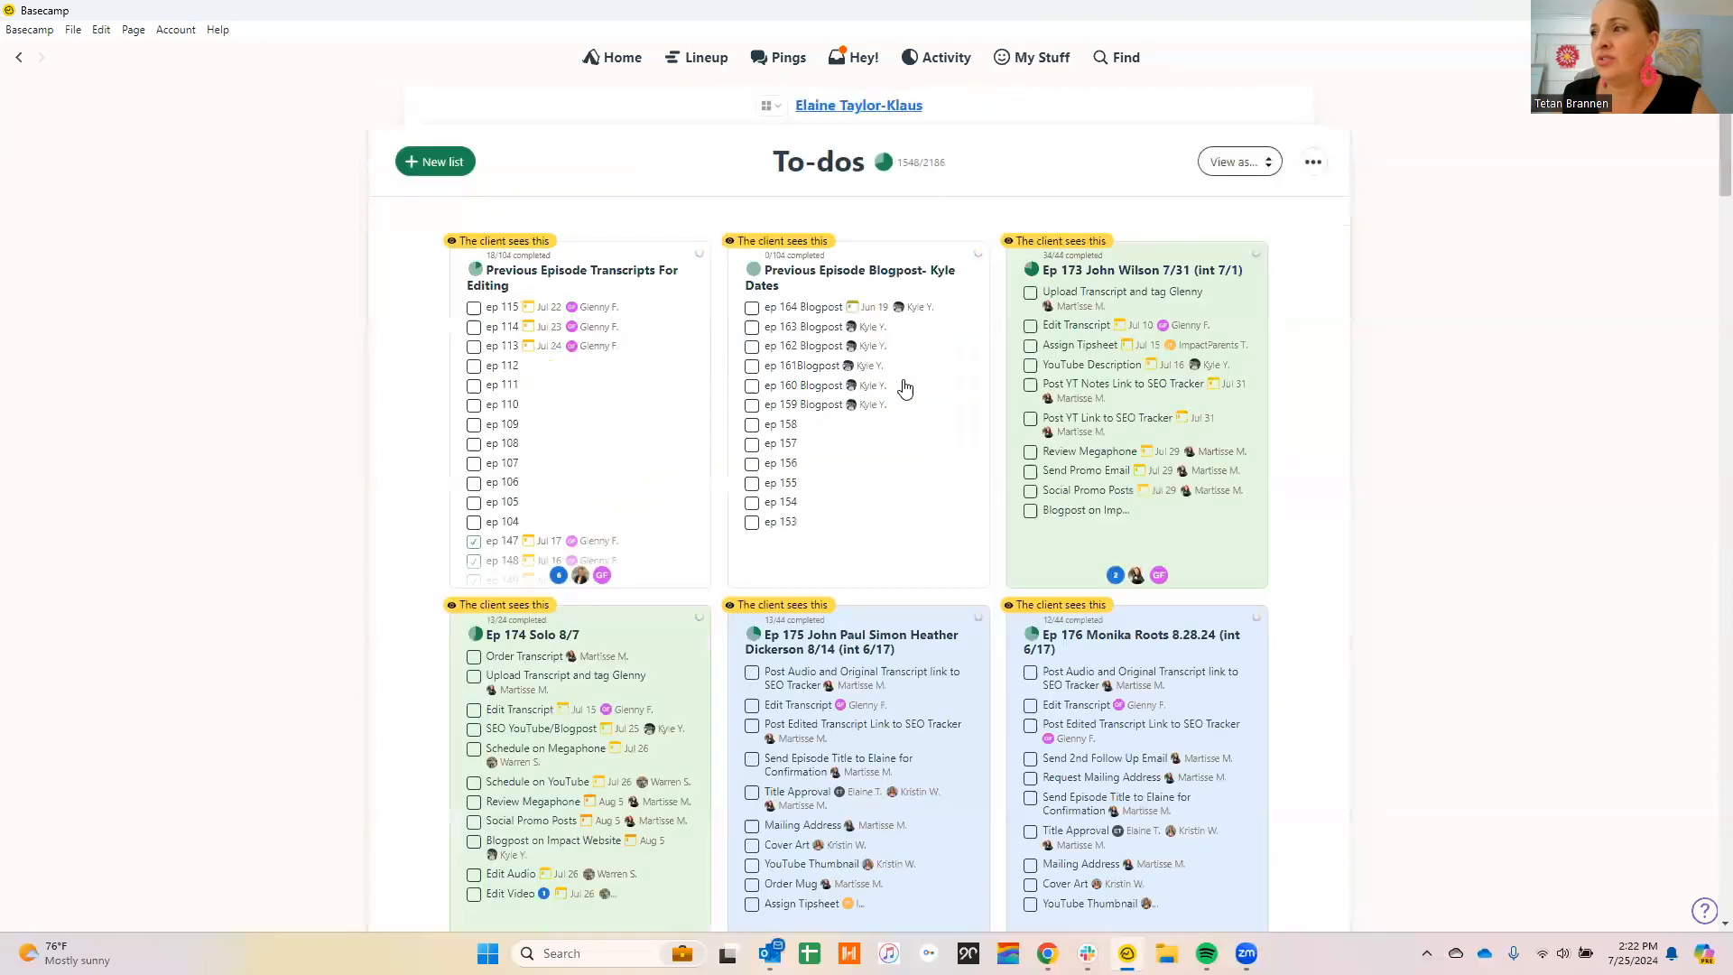
scroll(902, 385, "down", 10)
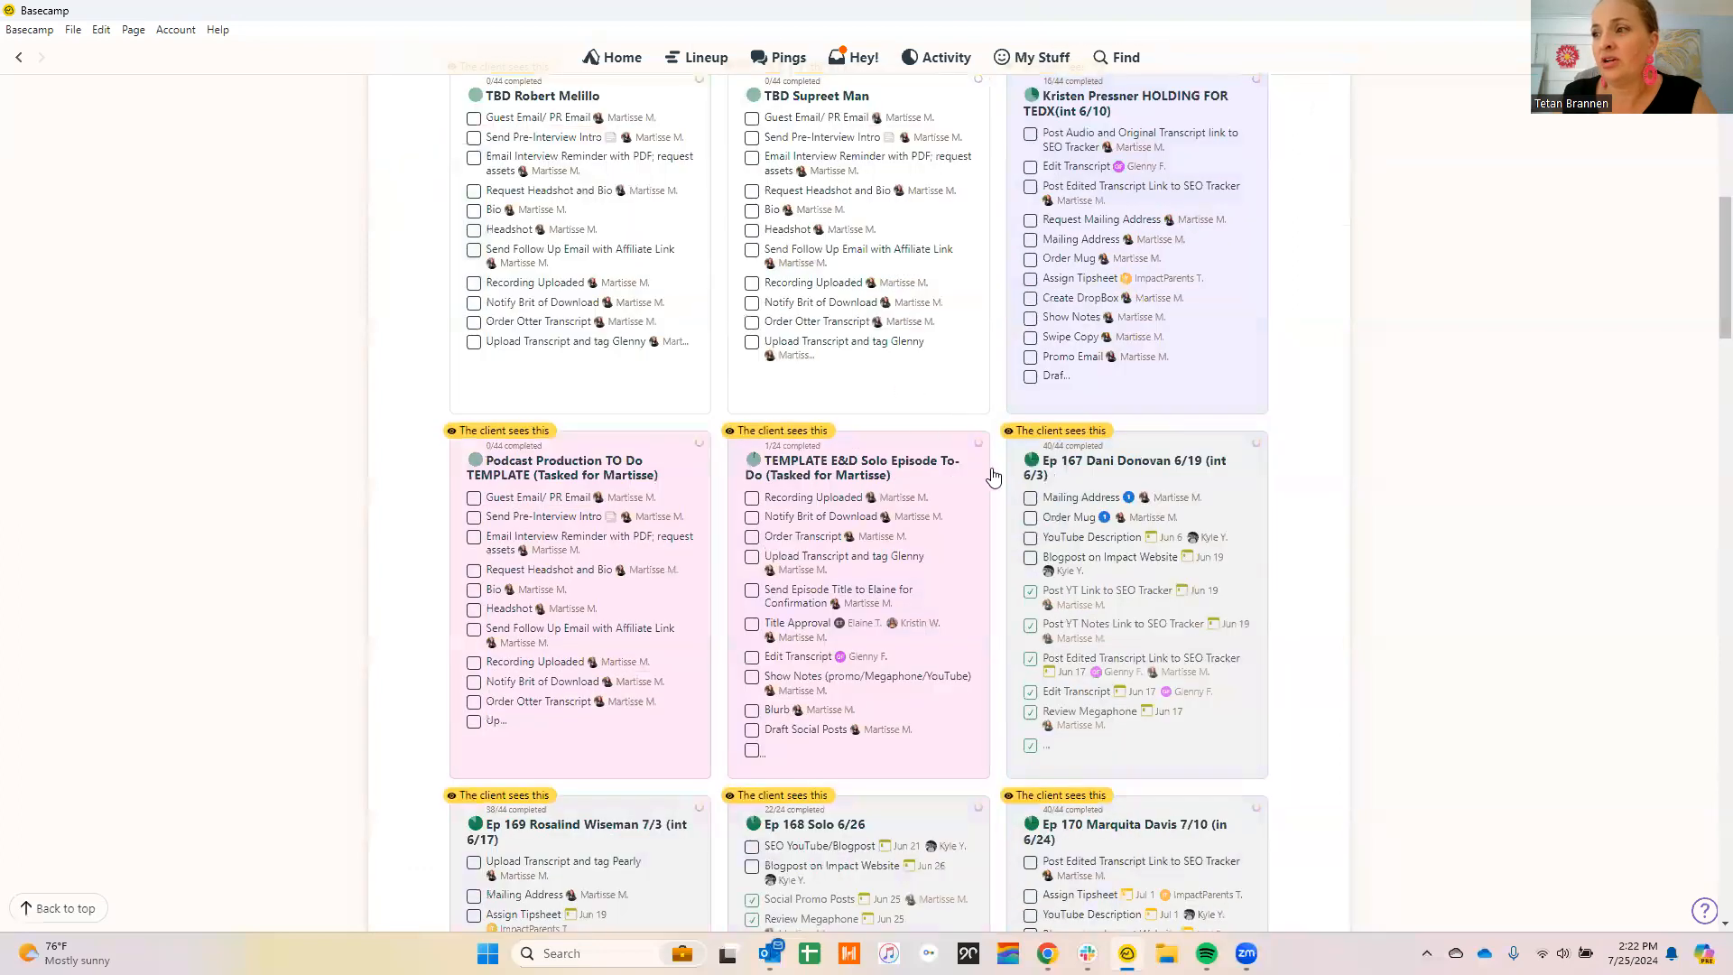
left_click(604, 473)
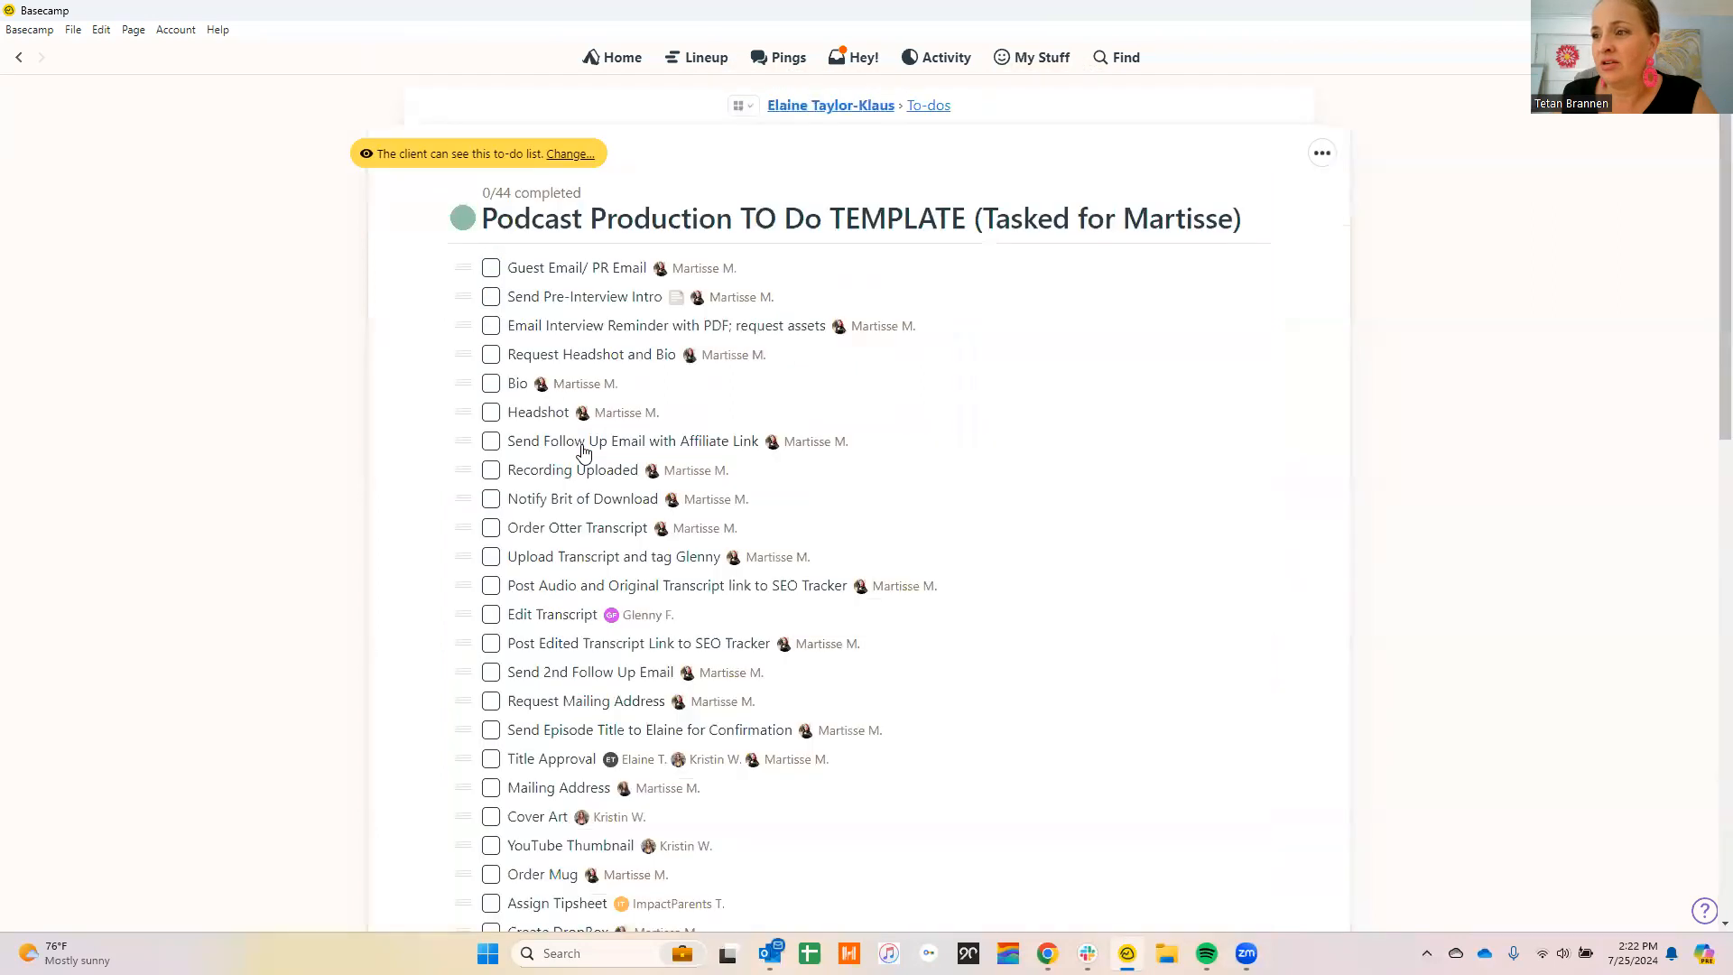
left_click(1318, 162)
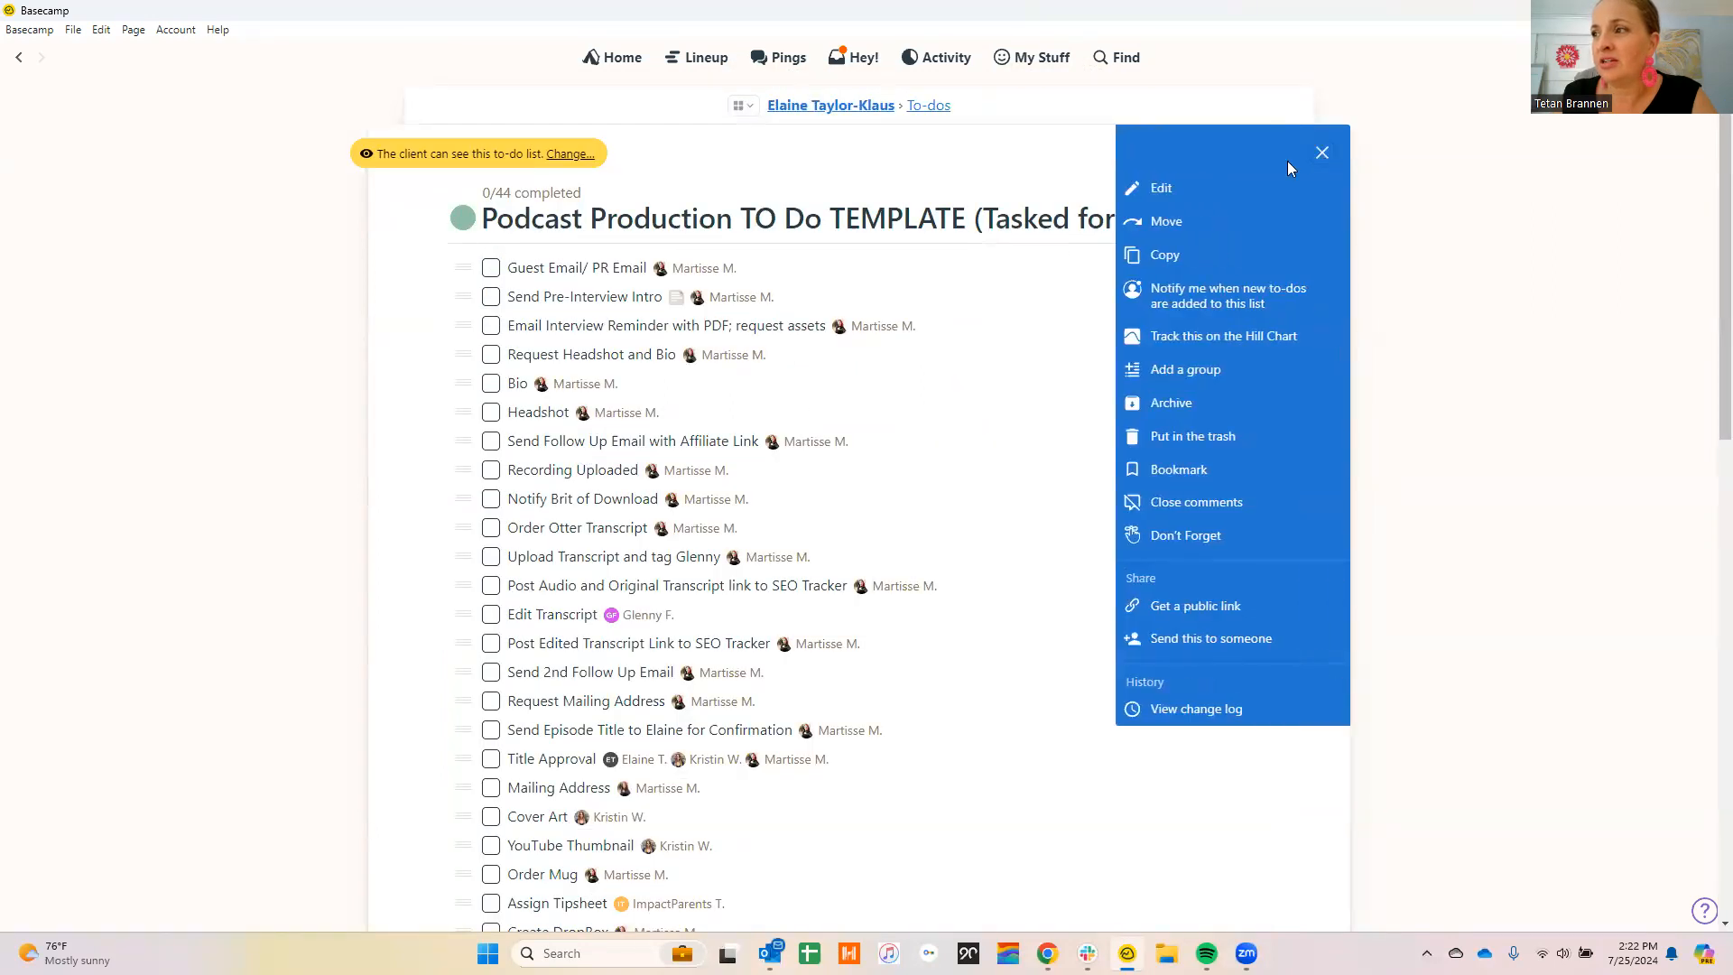
left_click(1167, 256)
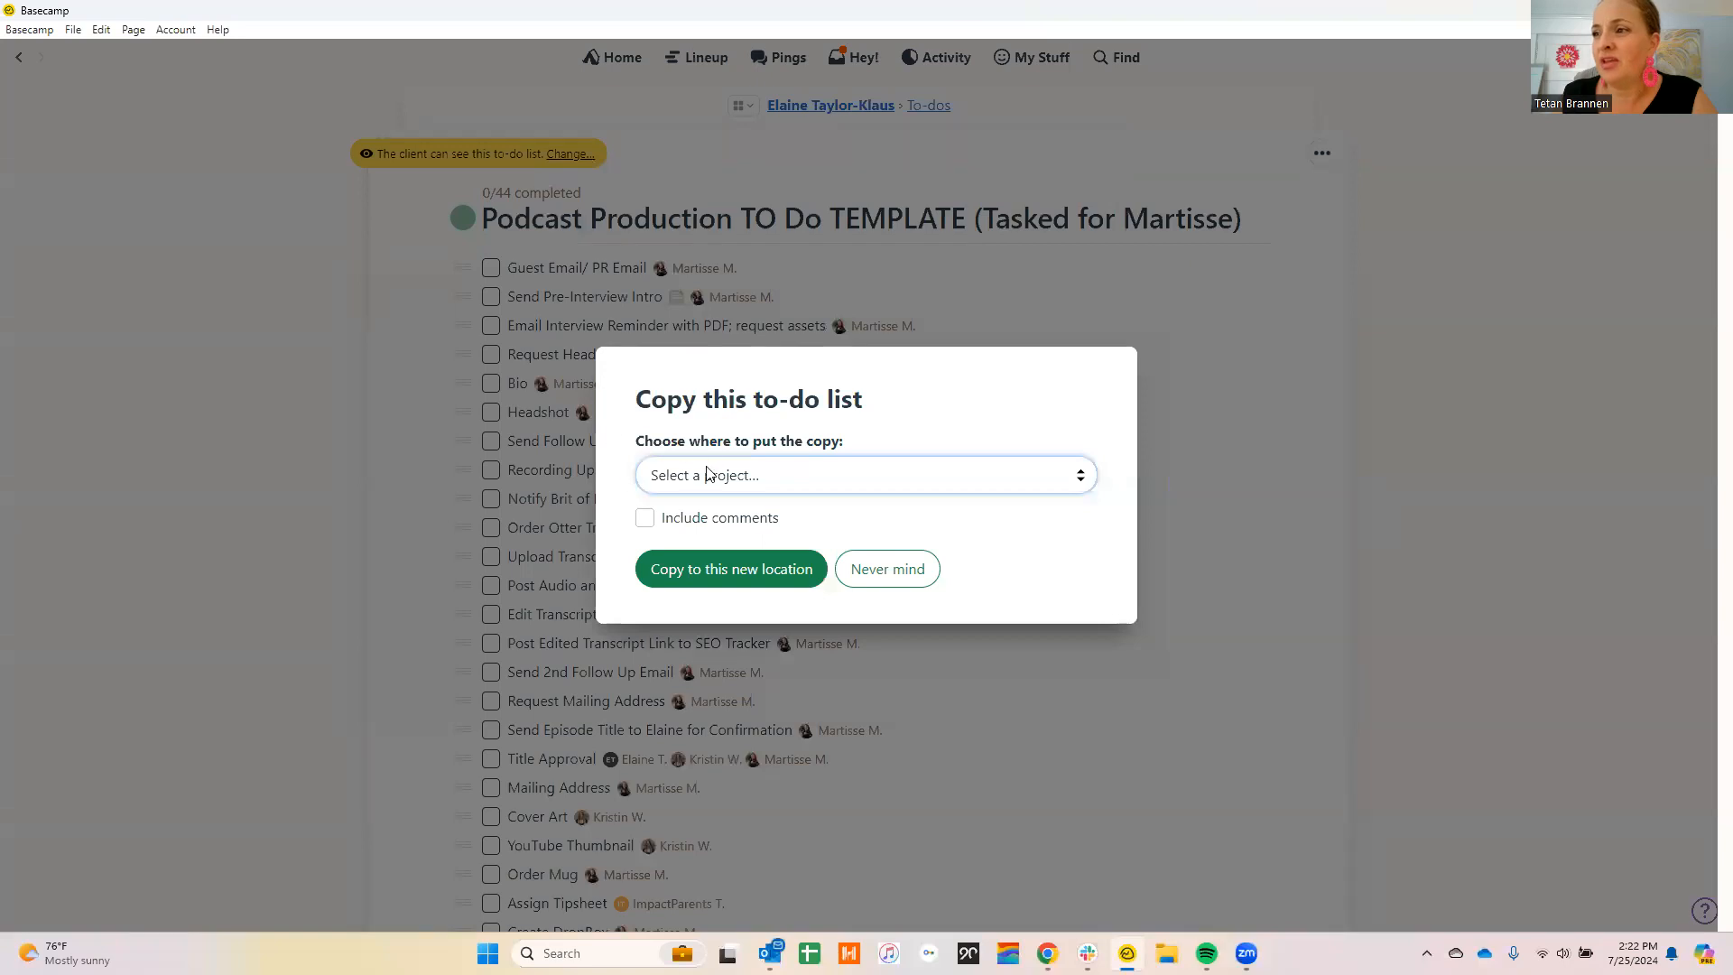
left_click(707, 473)
left_click(729, 539)
left_click(735, 570)
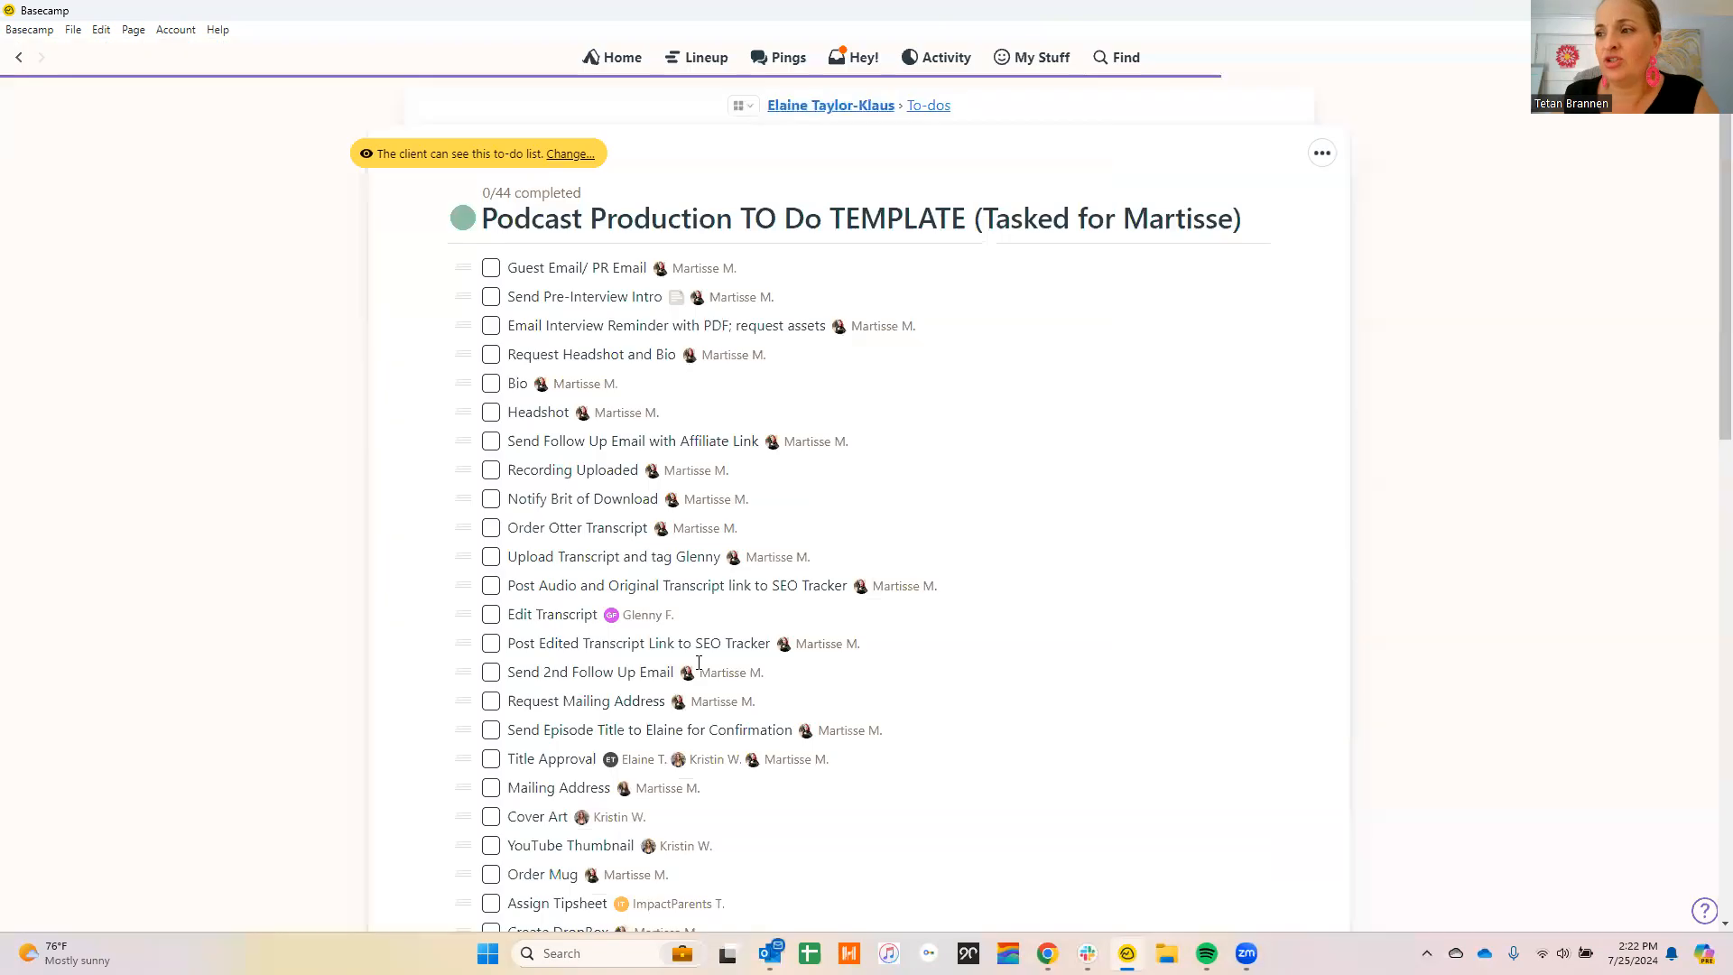
Rename the copied production to-do list with the copied guest title marked (int 7/1), save it and return to the to-dos overview.
left_click(1322, 153)
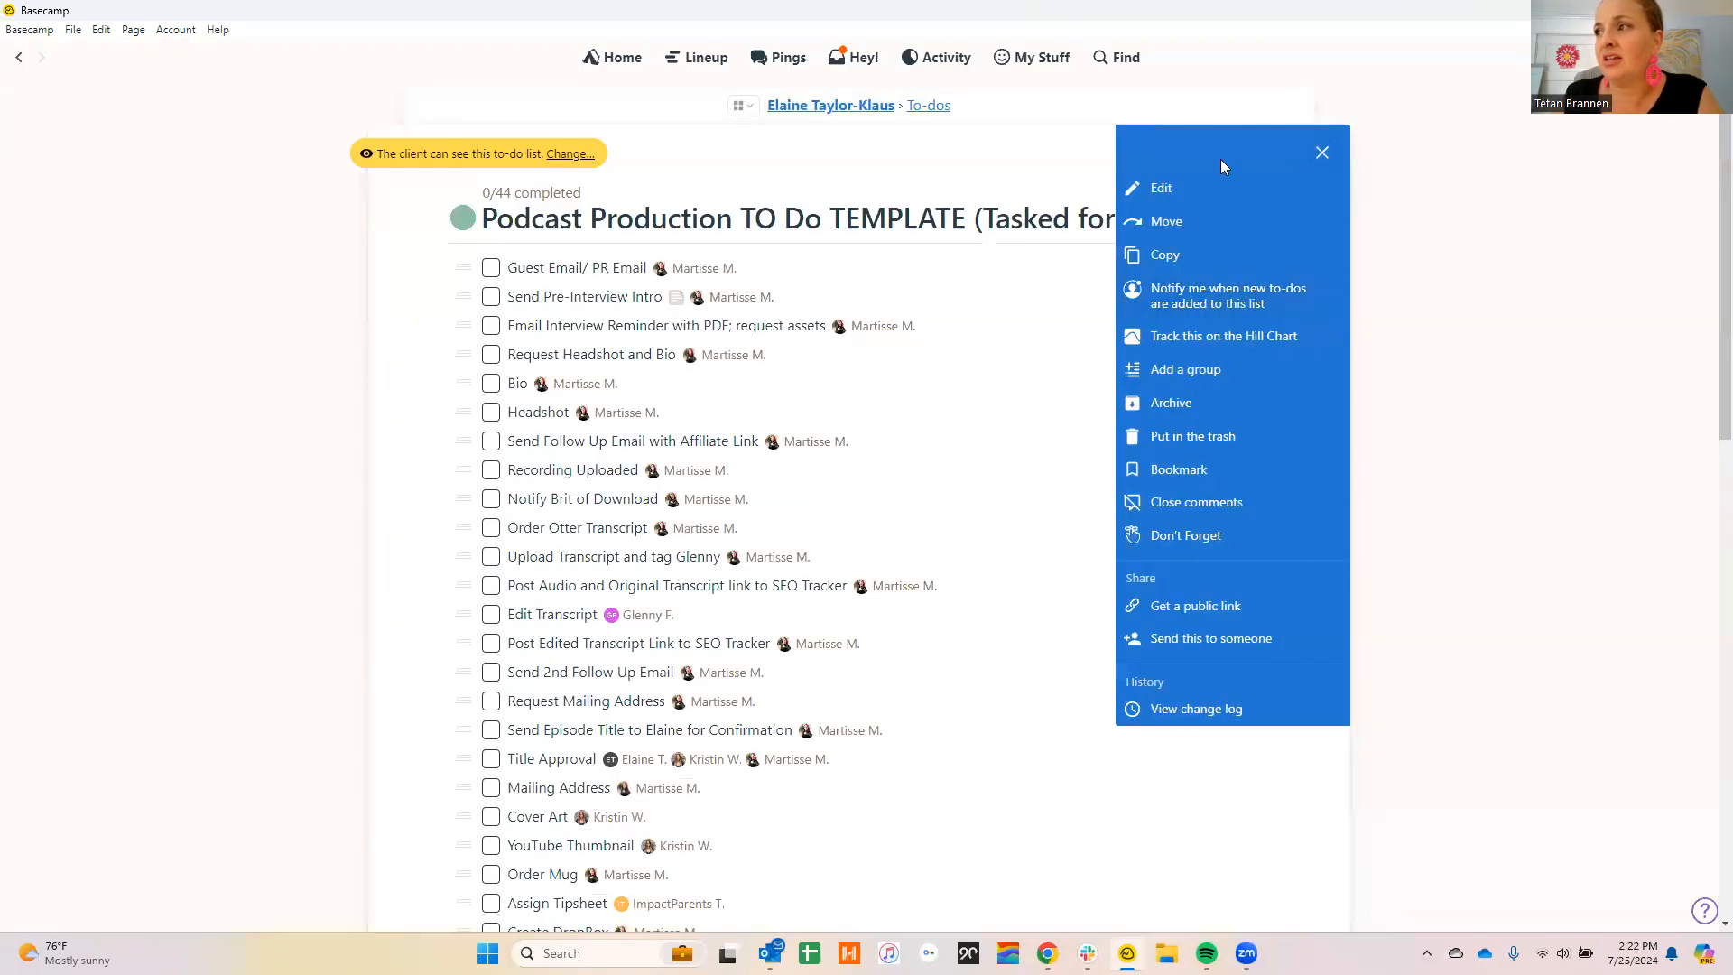
left_click(1164, 188)
left_click_drag(1087, 210, 139, 213)
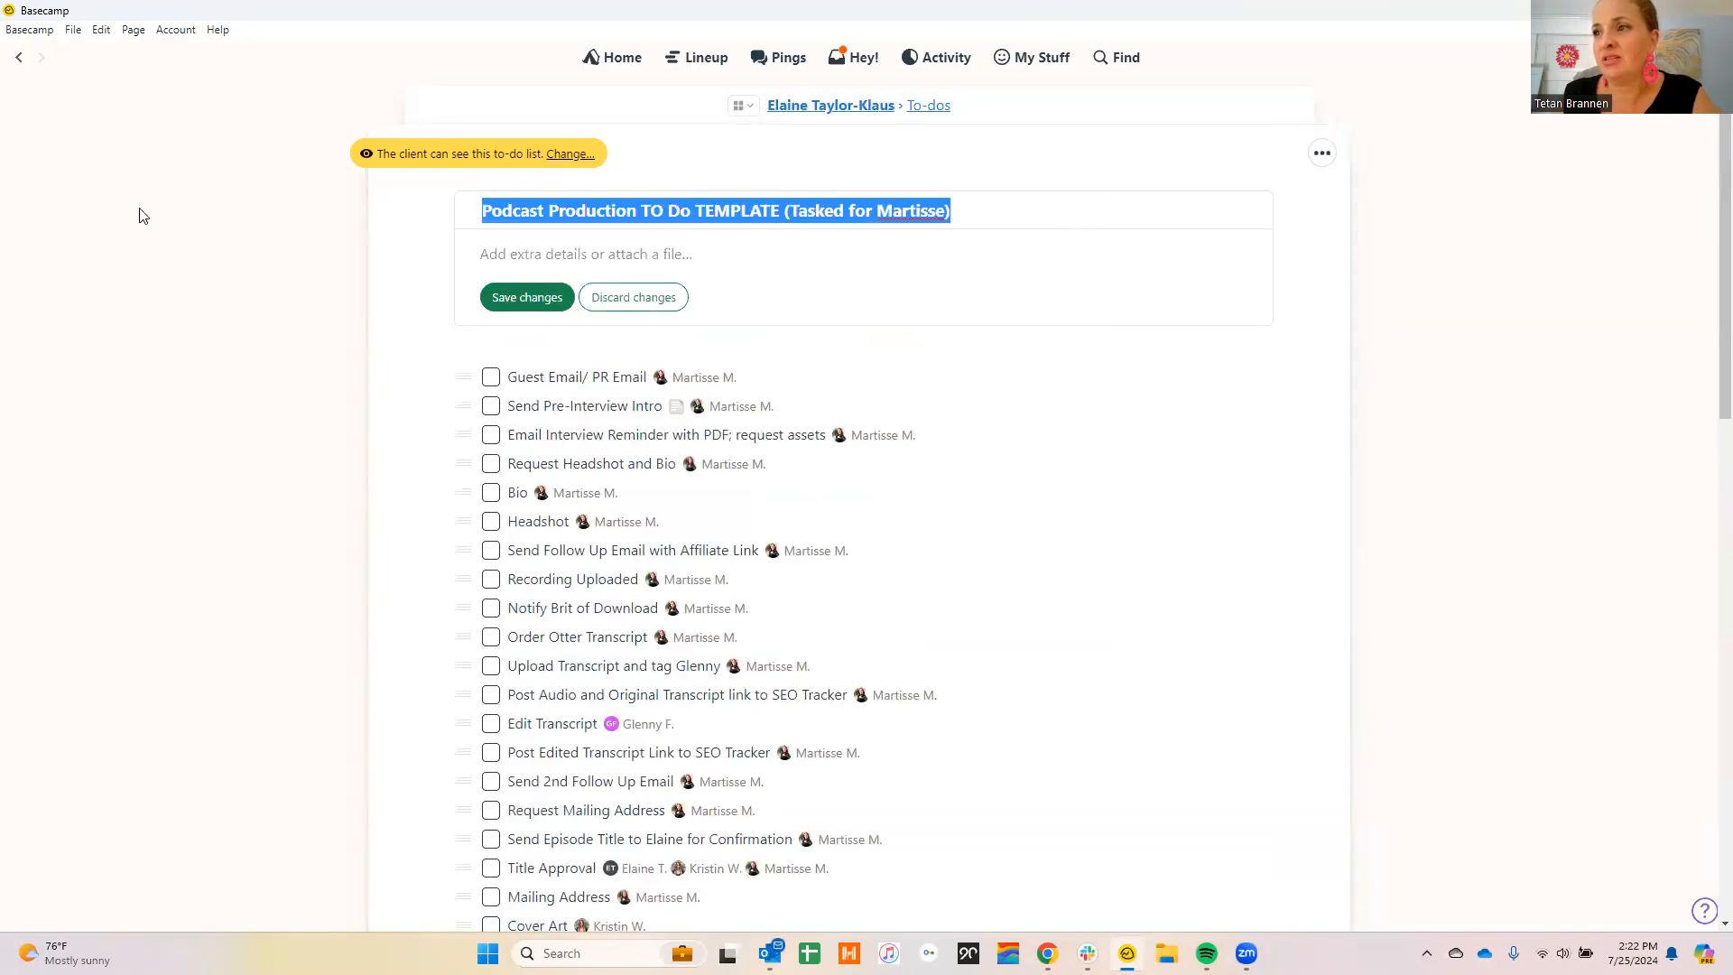
key("ctrl+v")
left_click(513, 297)
left_click(910, 110)
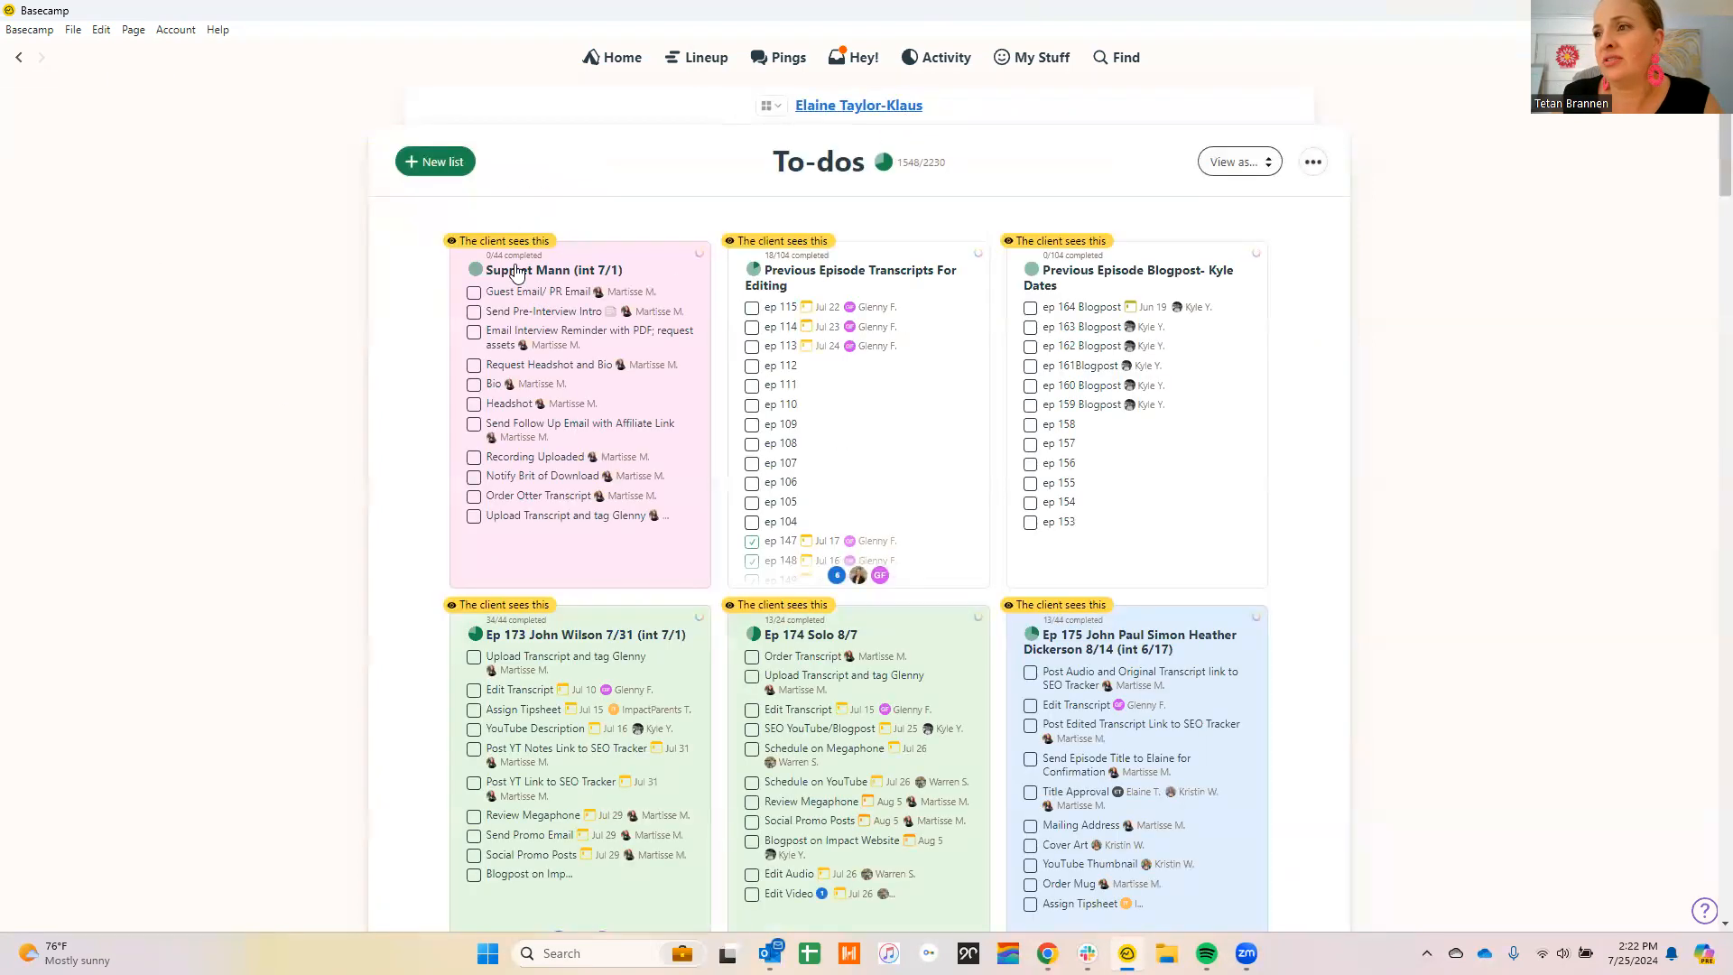
Bring up the rename form for the Ep 172 Solo 7/24 folder in Podcast Episodes and leave it without saving.
left_click(867, 106)
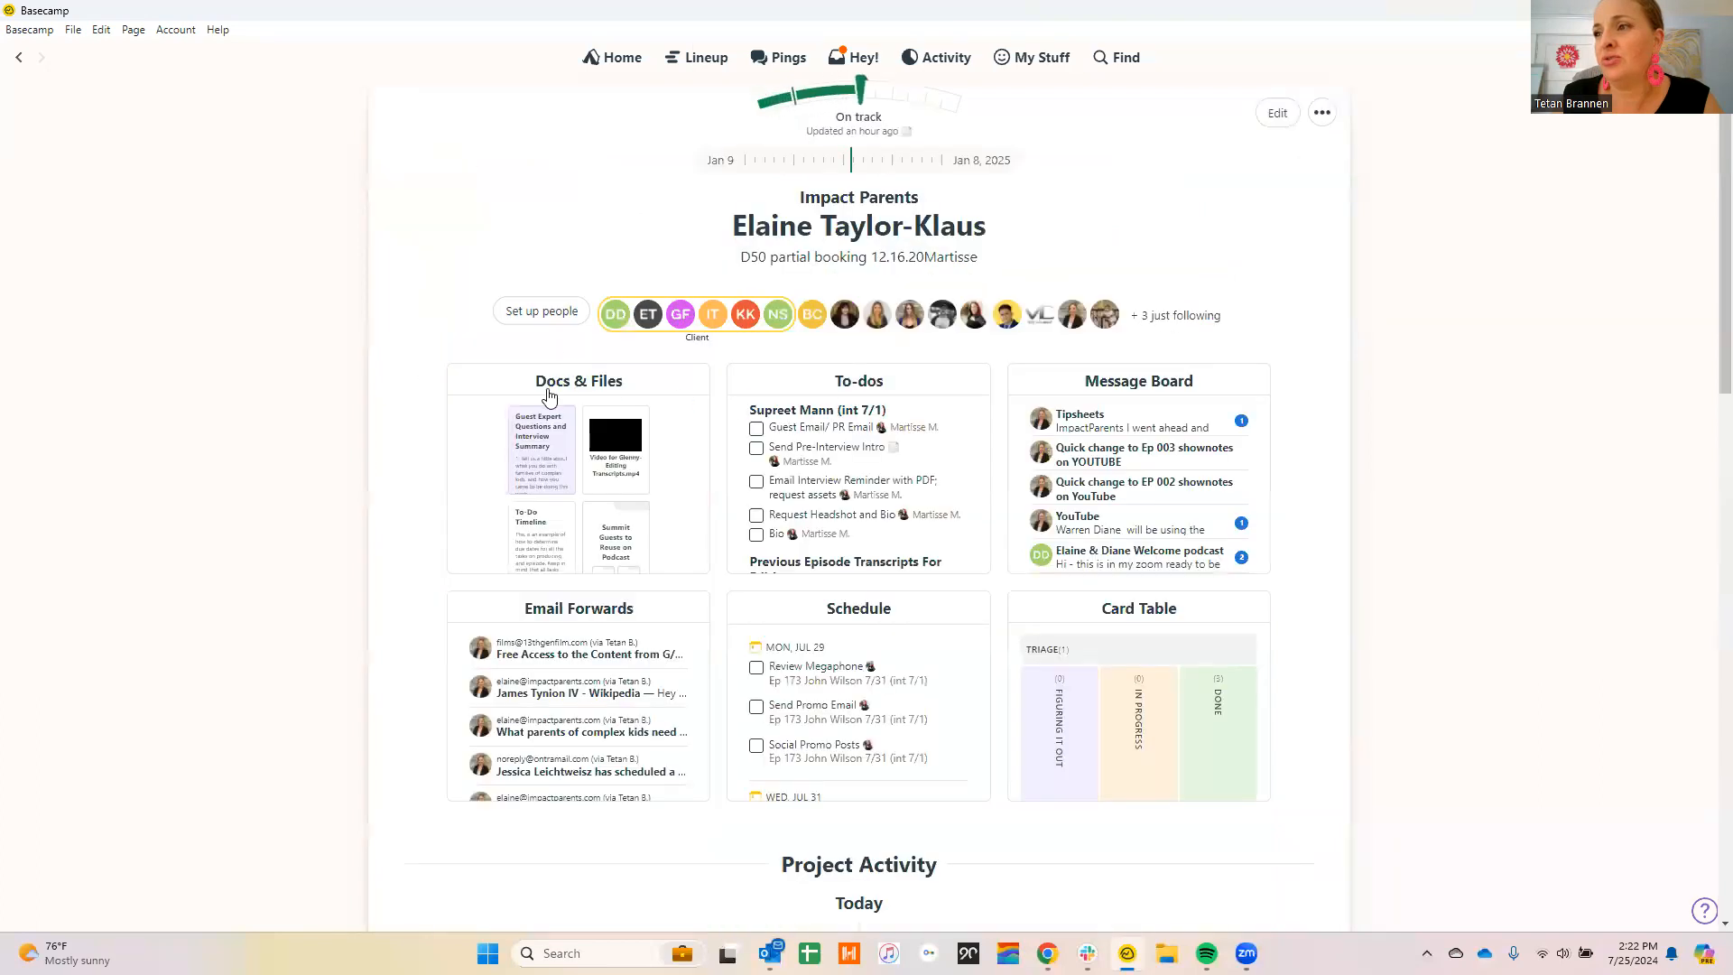
left_click(611, 383)
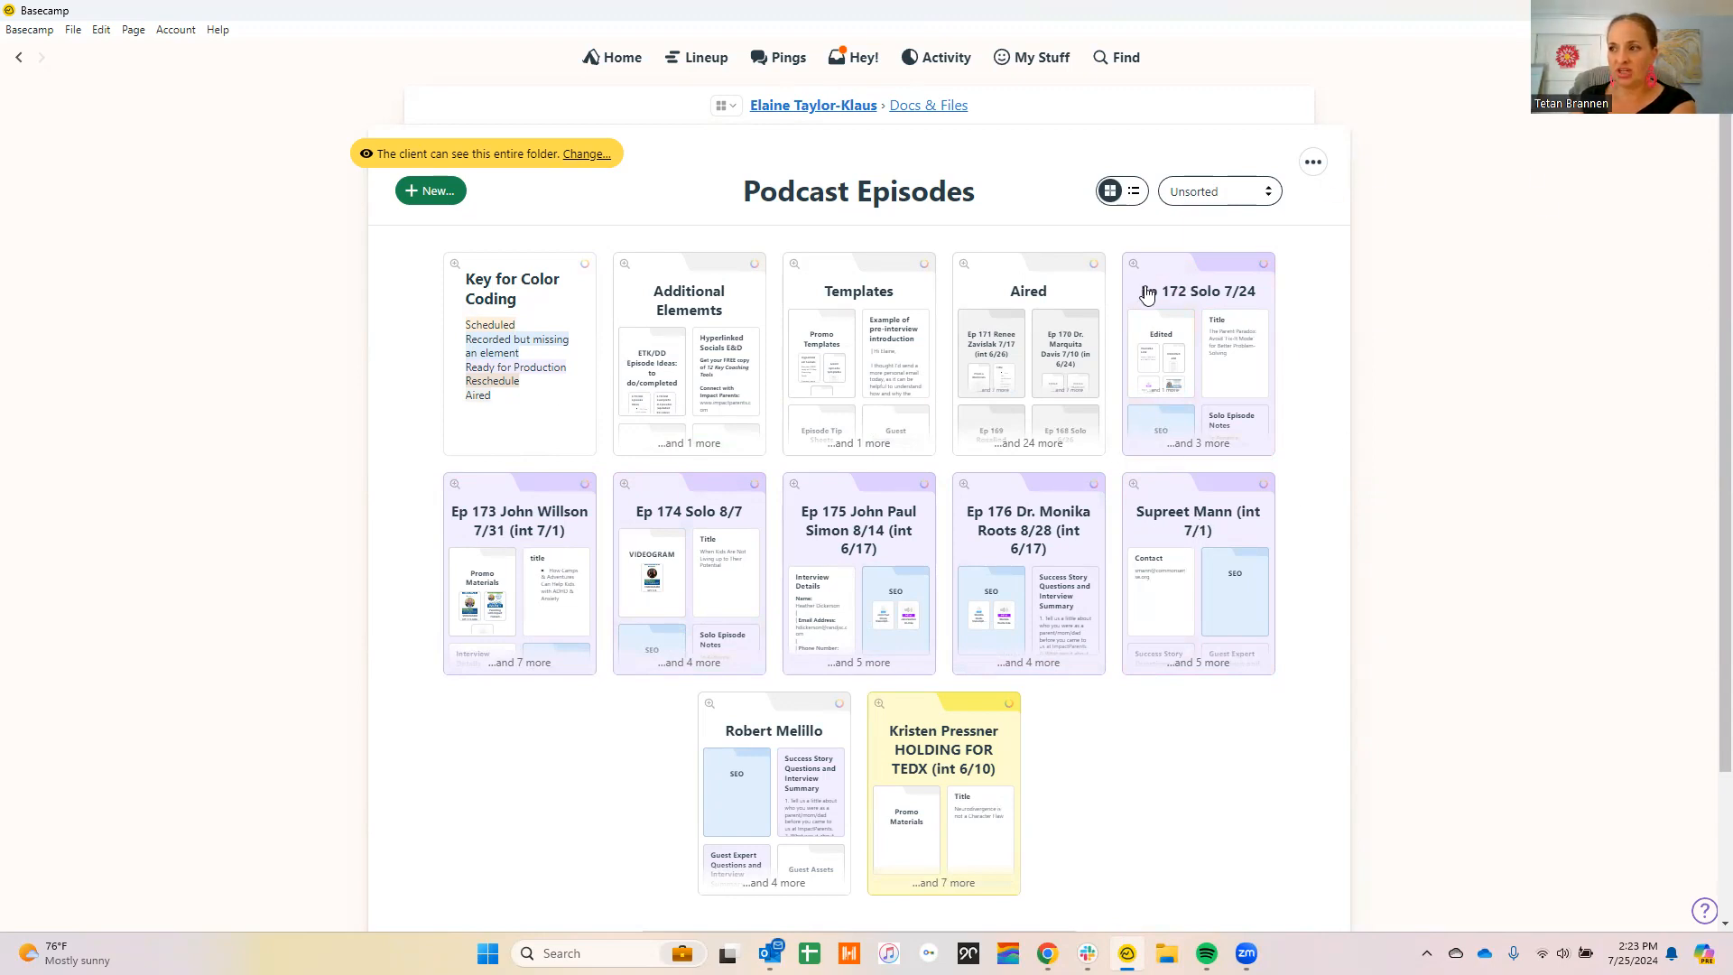
left_click(1222, 283)
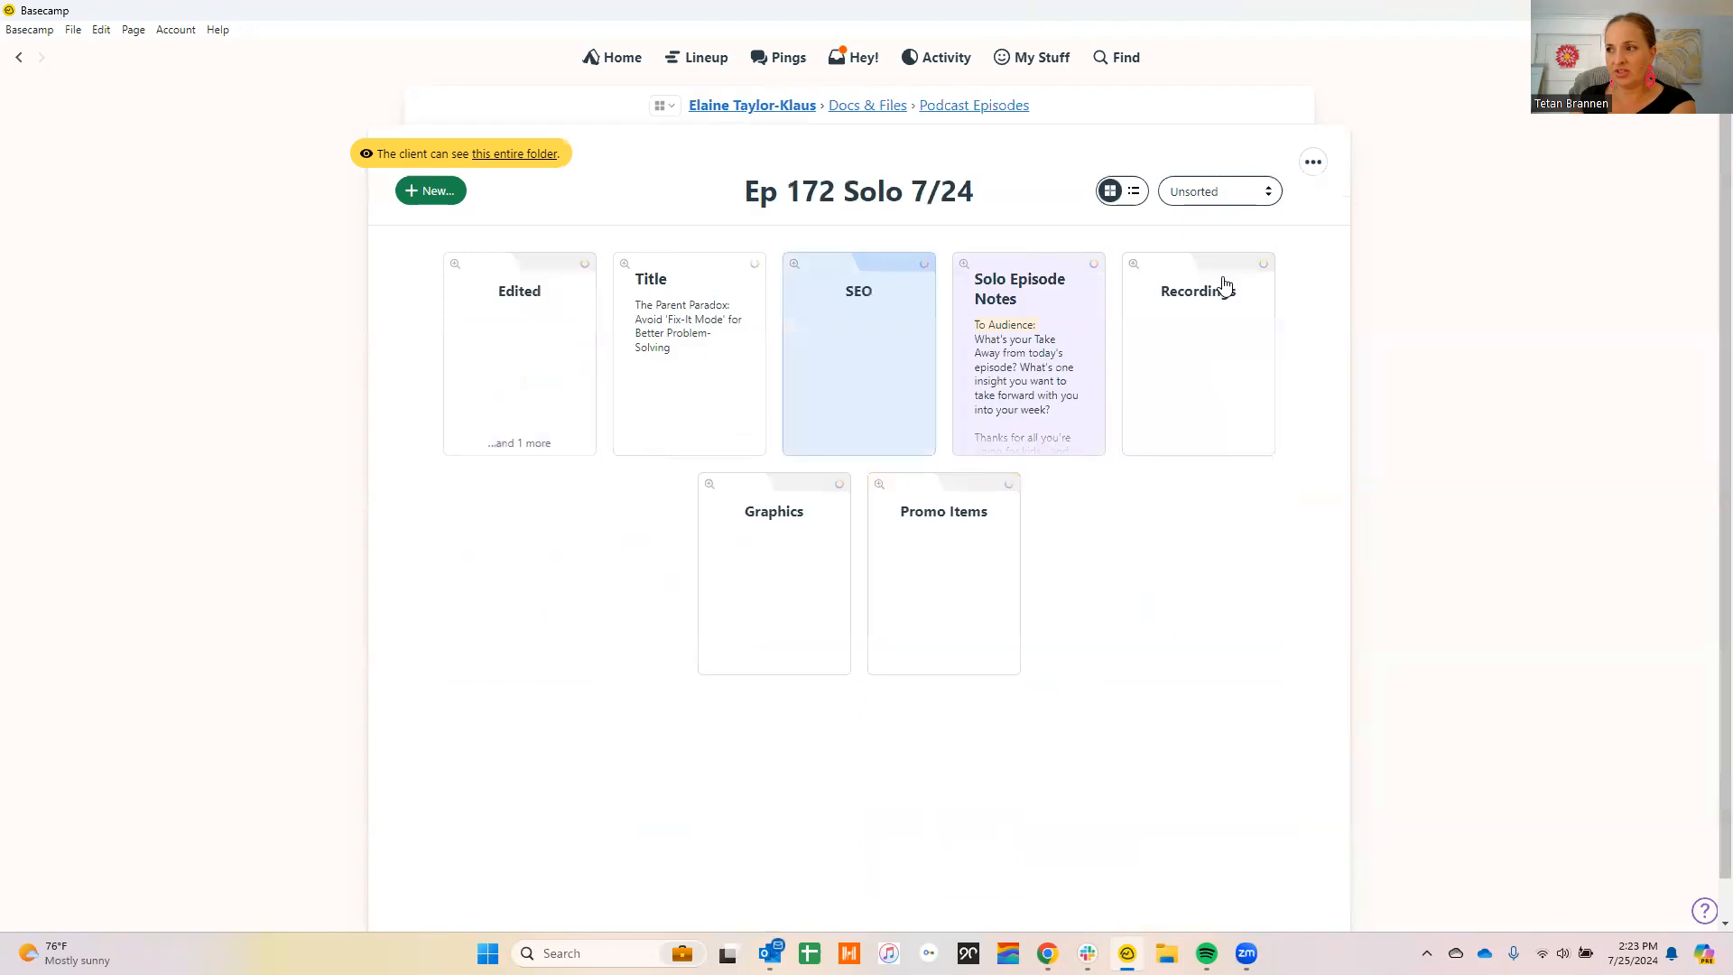
left_click(1313, 165)
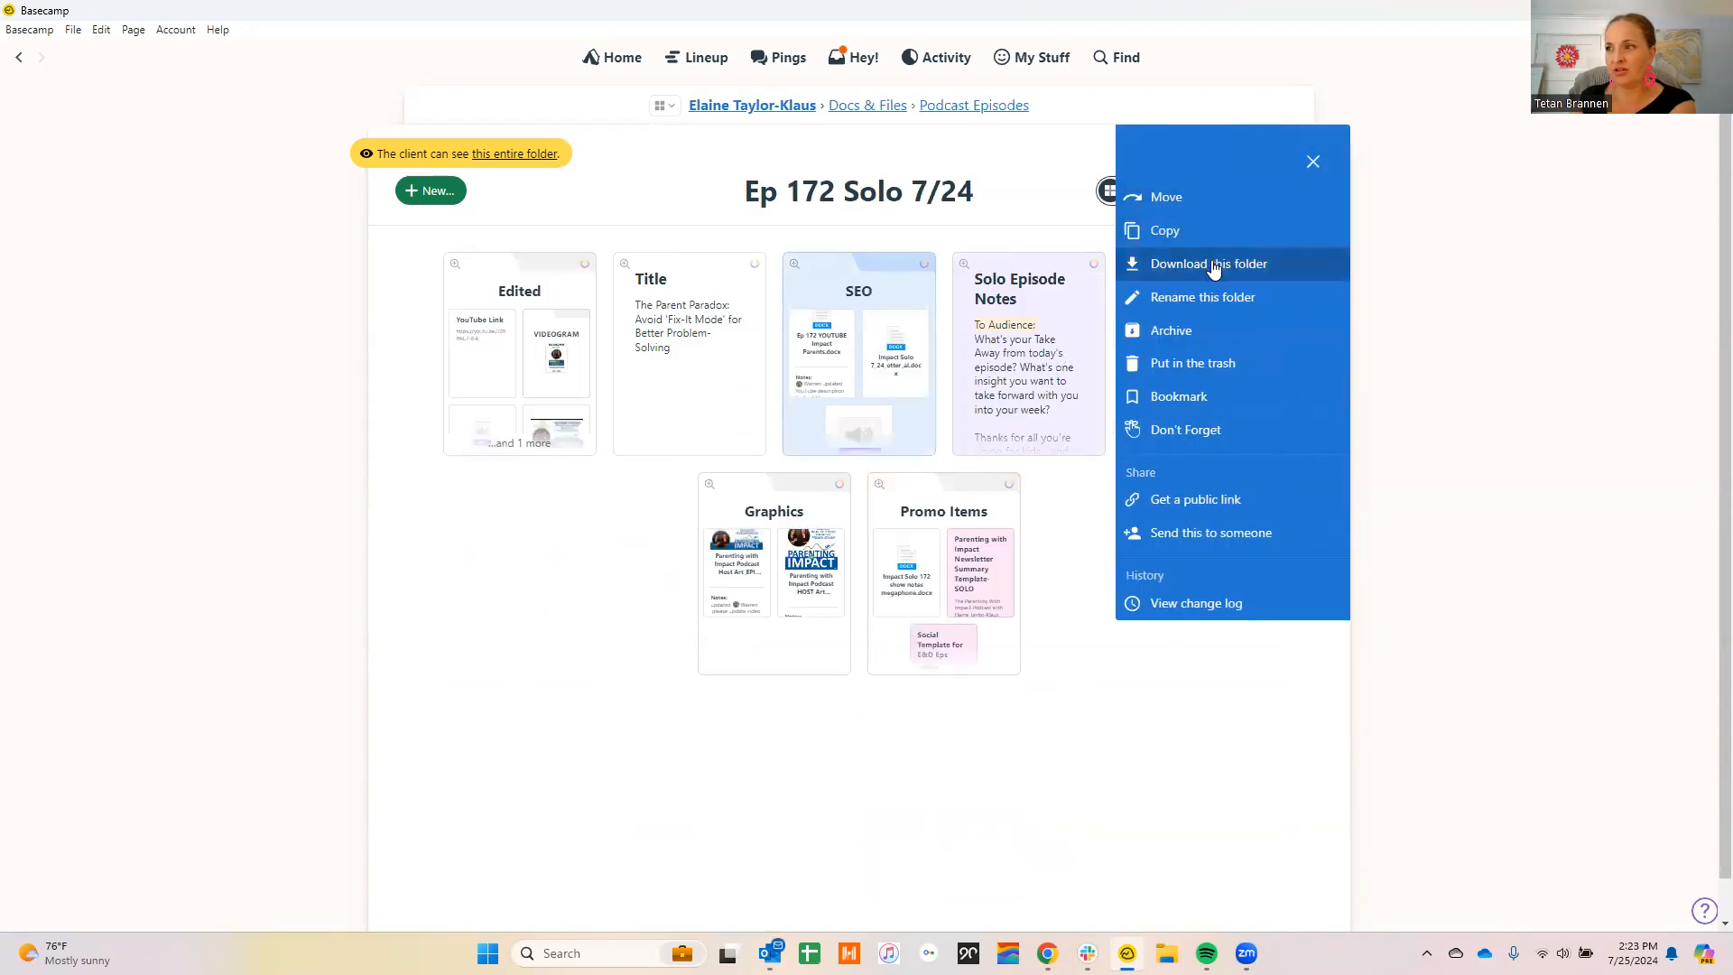
left_click(1202, 306)
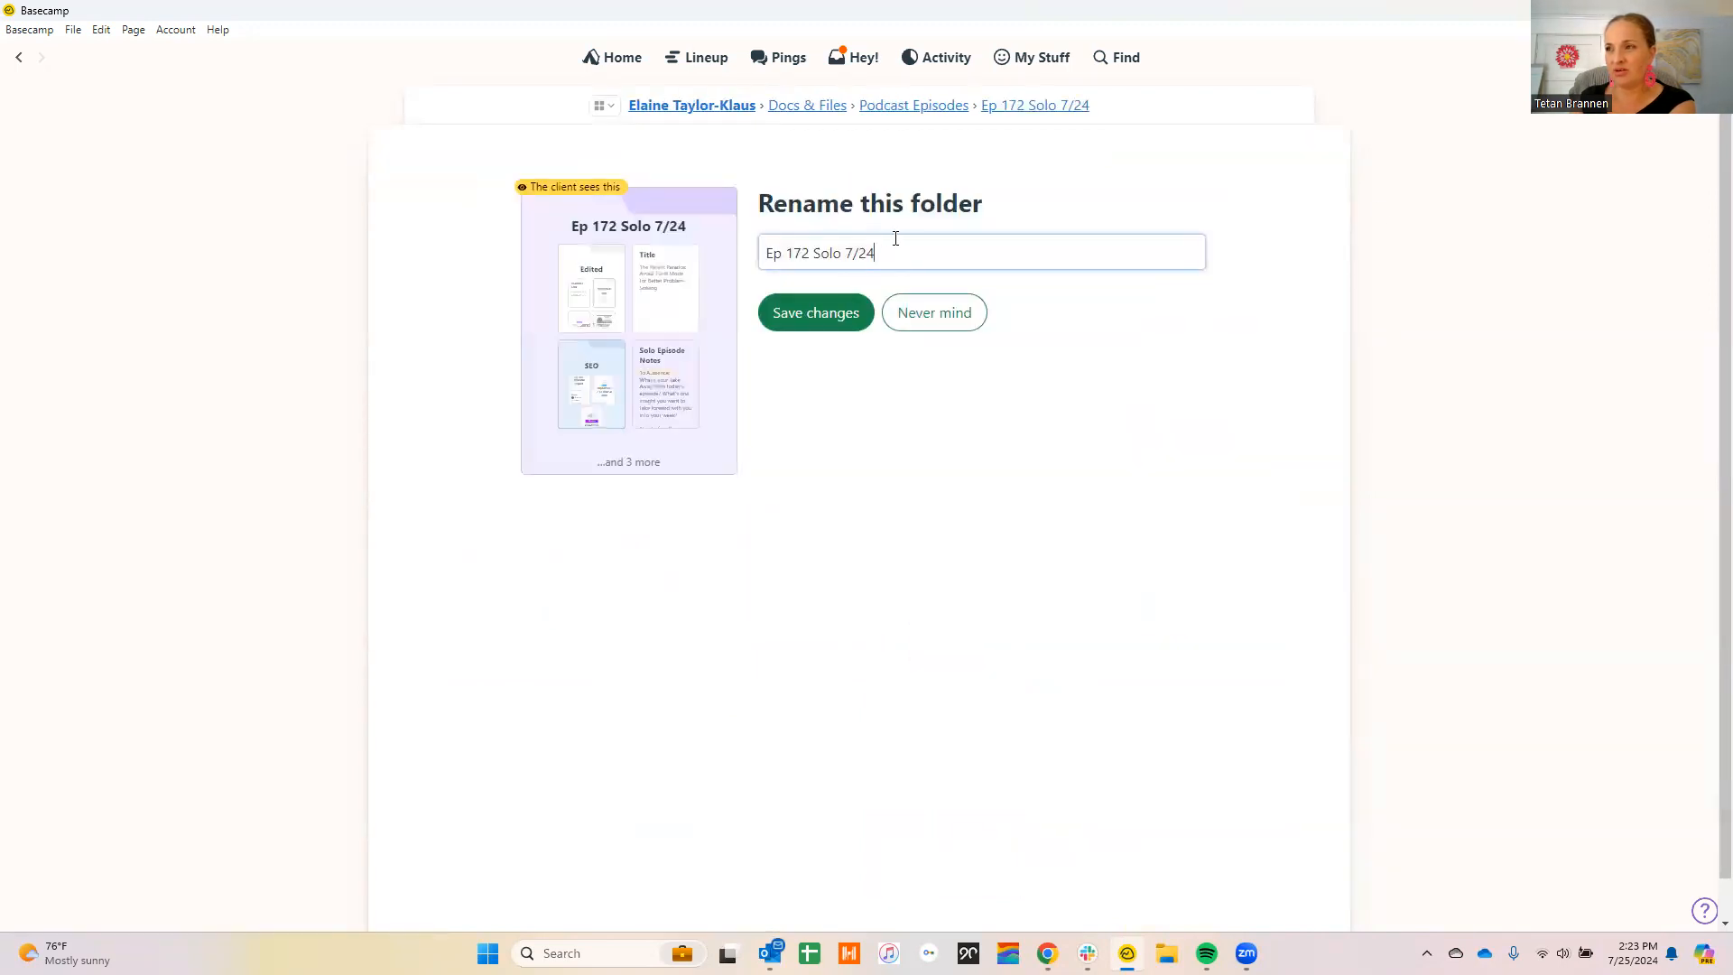
left_click(954, 313)
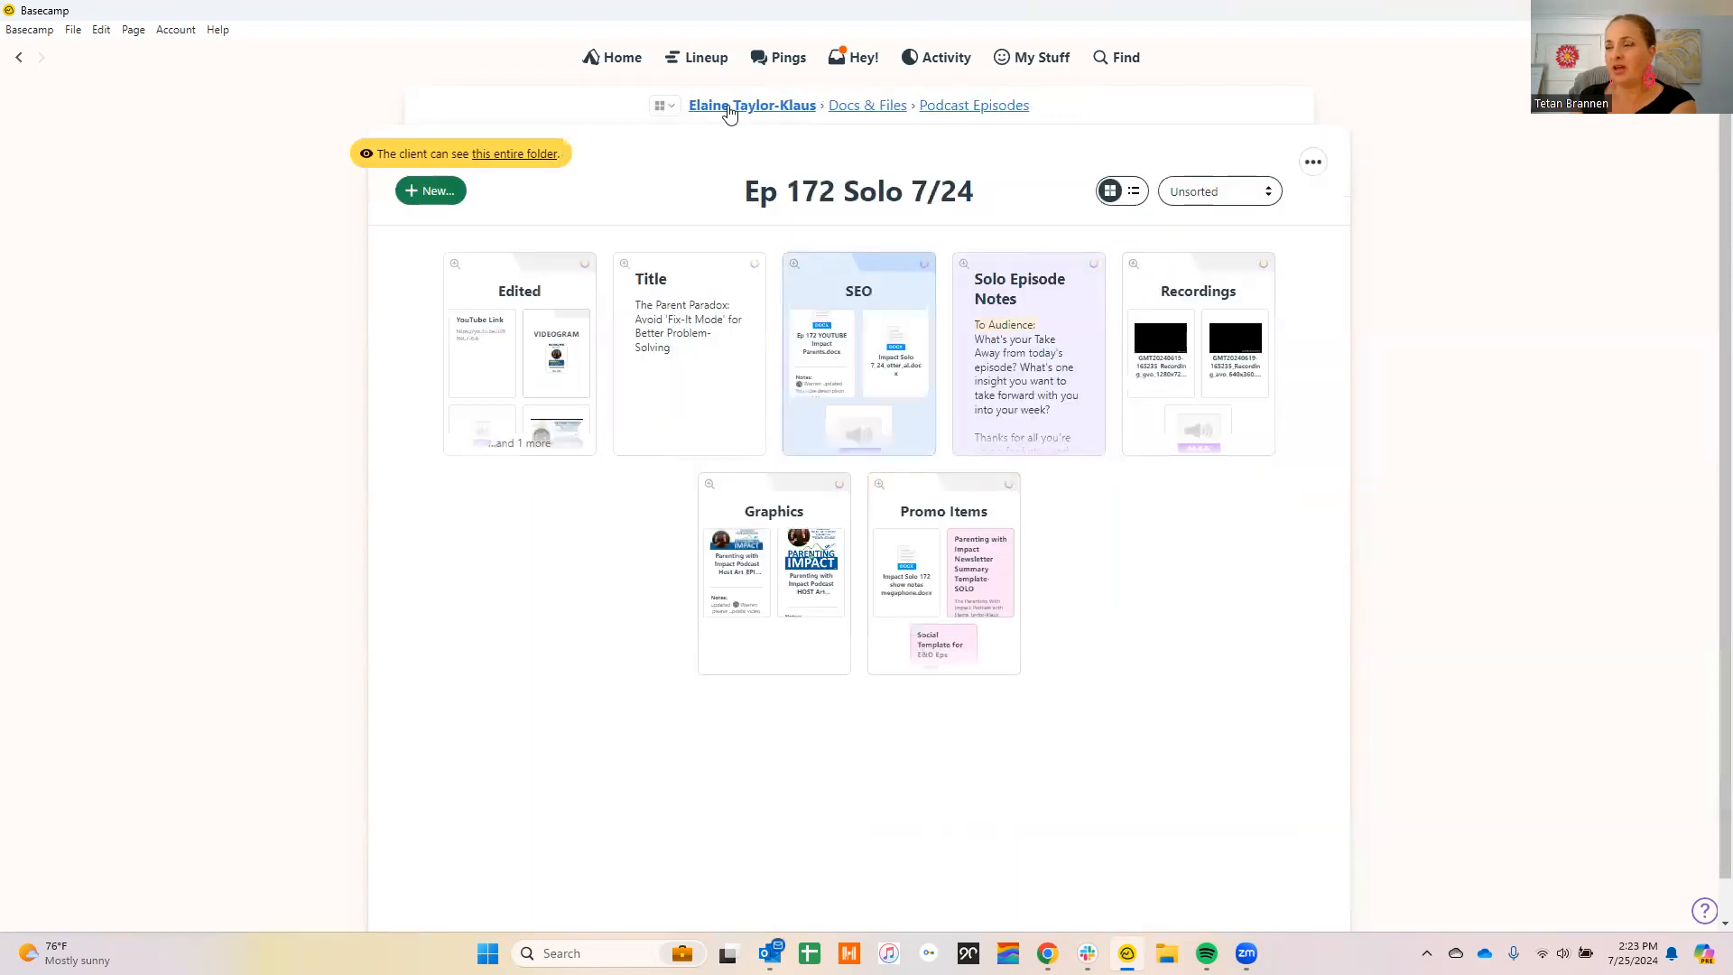
Put the guest's copied to-do list marked (int 7/1) in the trash.
left_click(728, 106)
left_click(890, 514)
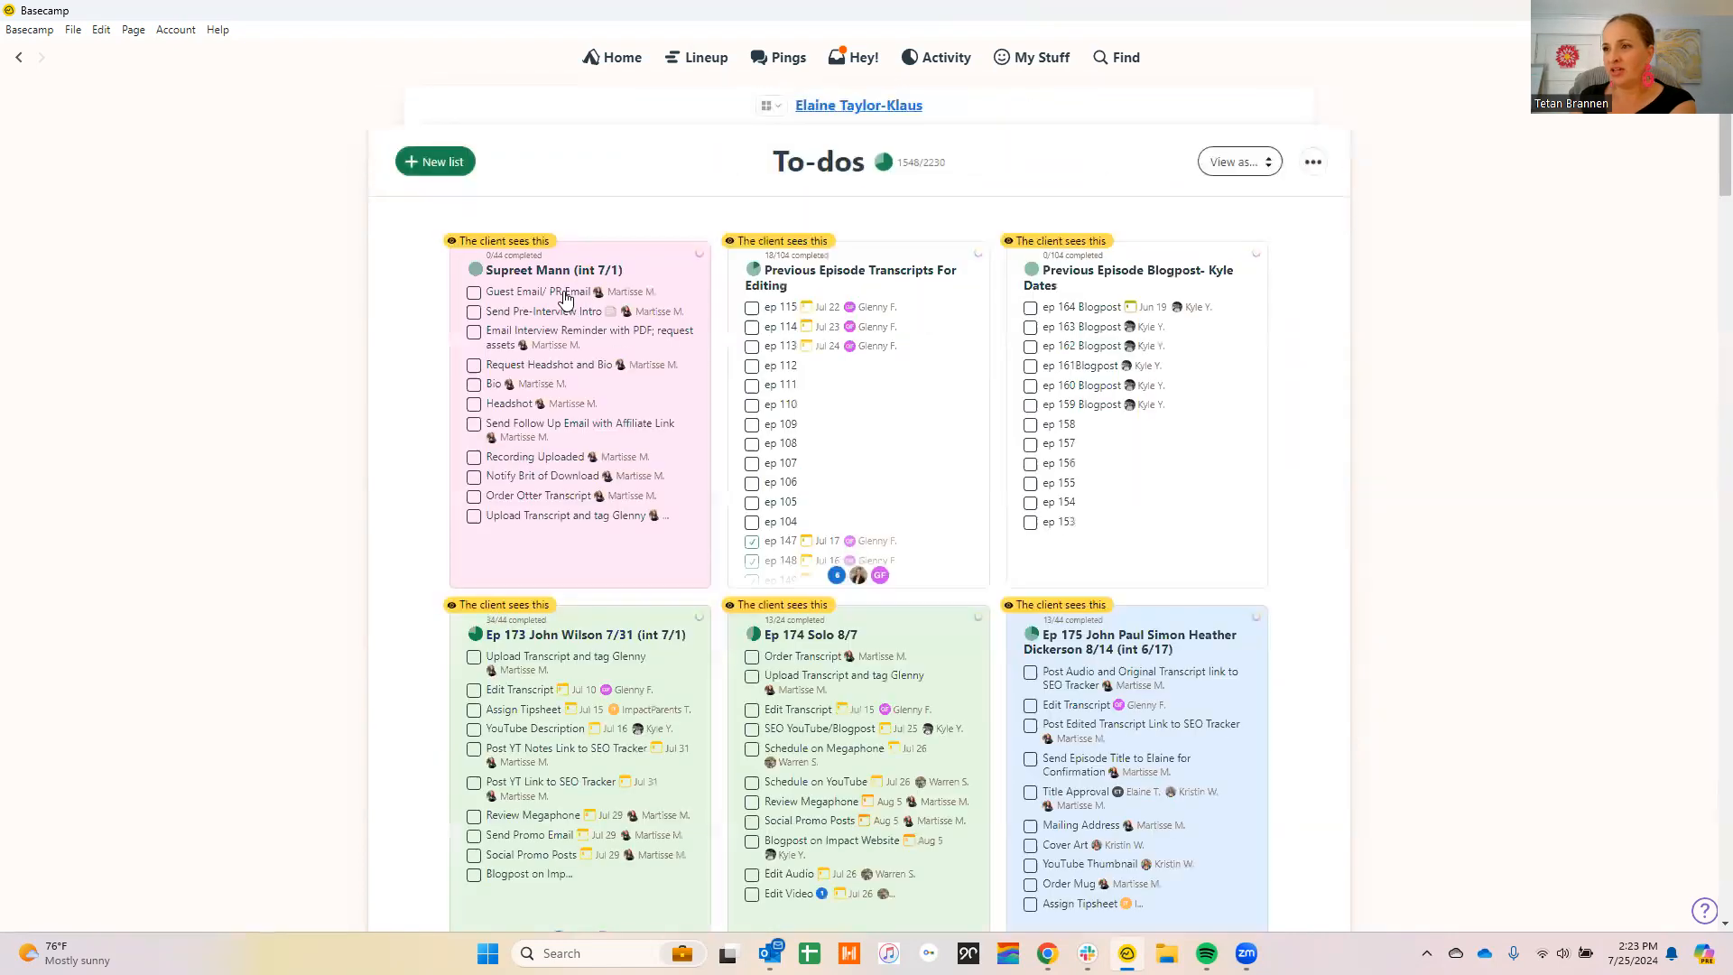
left_click(1323, 151)
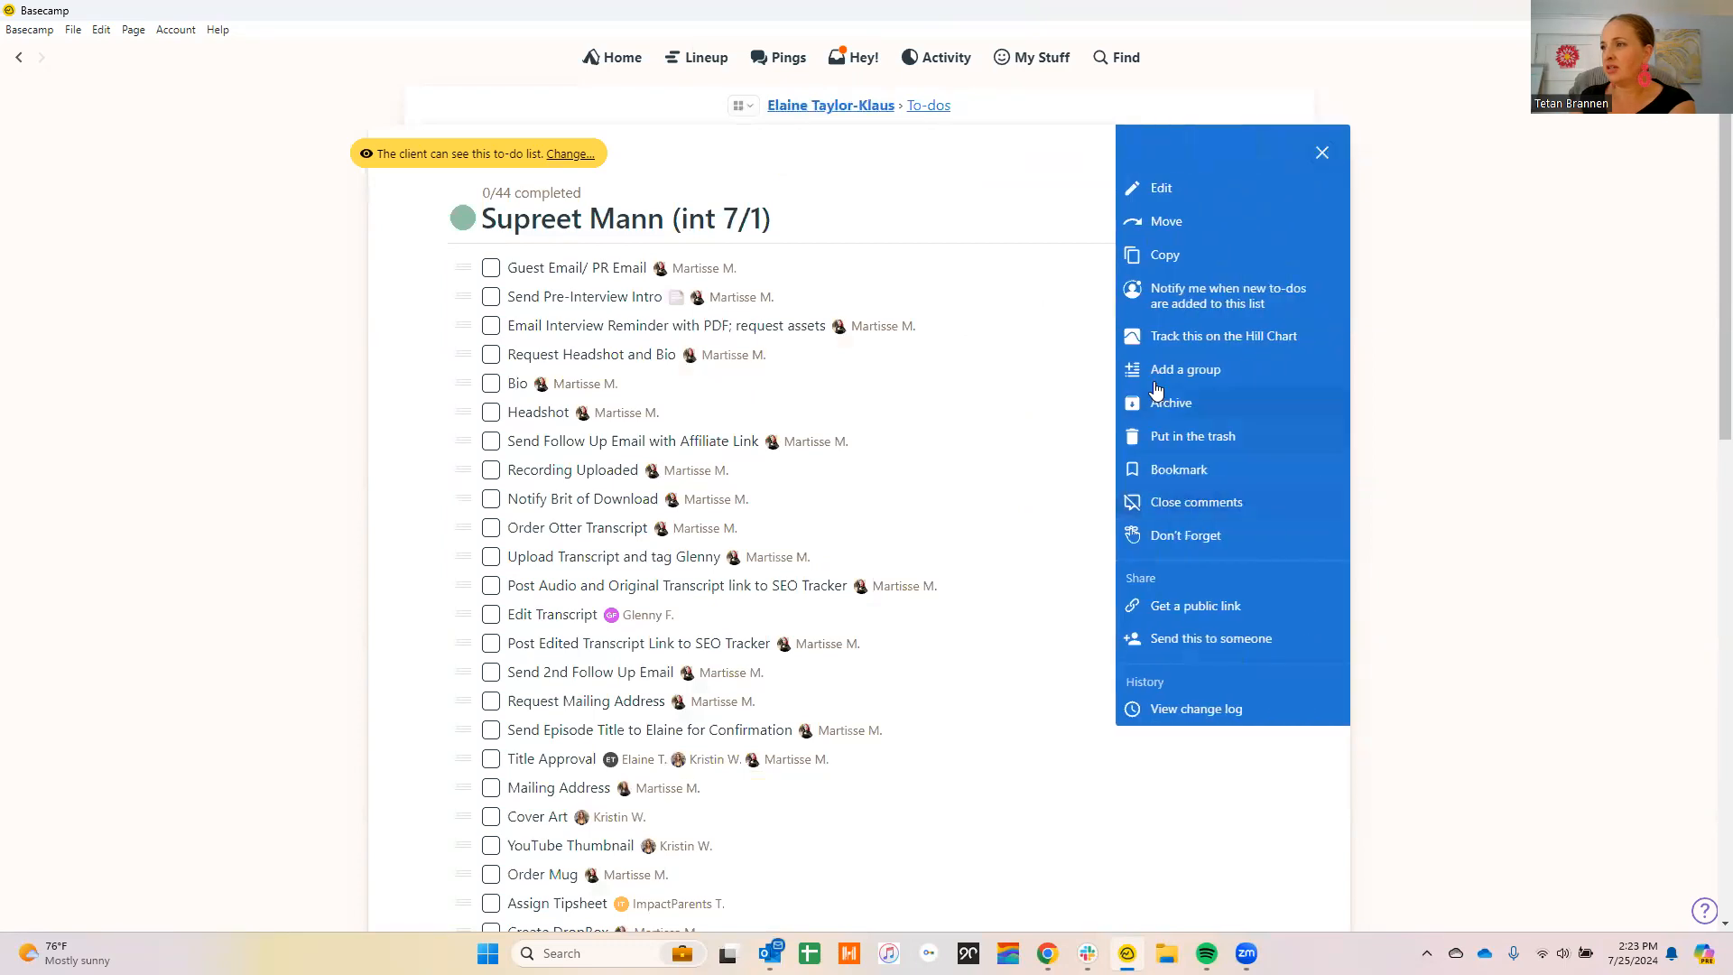
left_click(1177, 440)
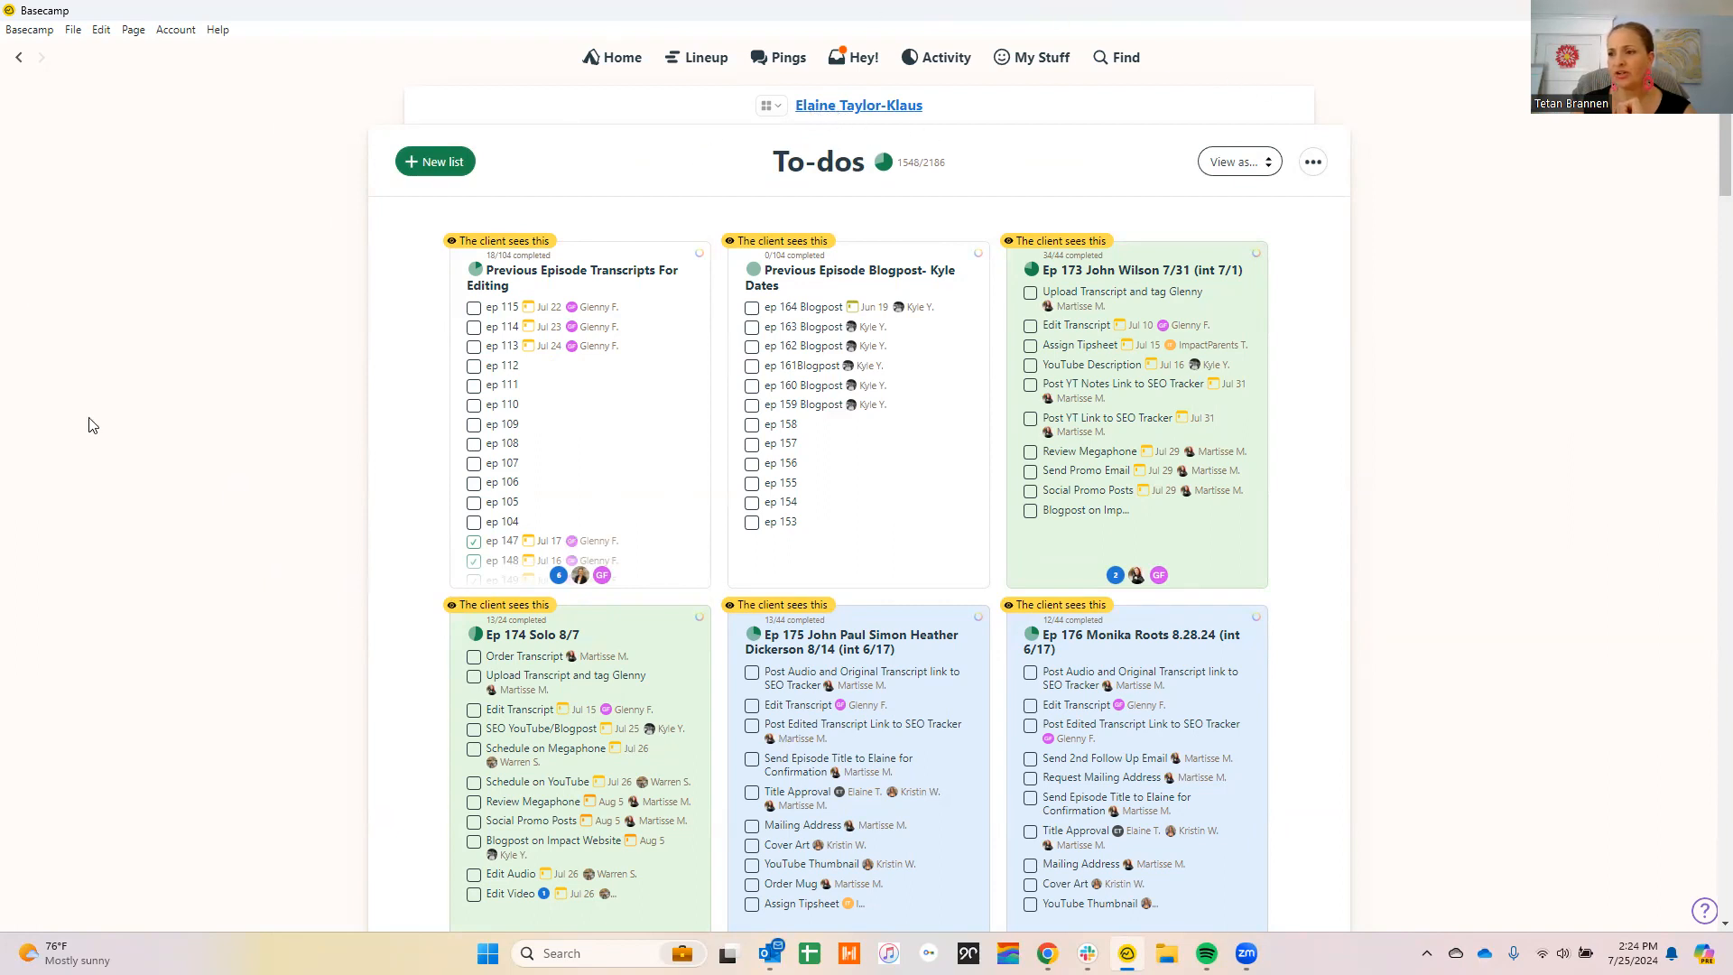
Open the Outreach Templates folder in the project's Docs & Files.
left_click(823, 109)
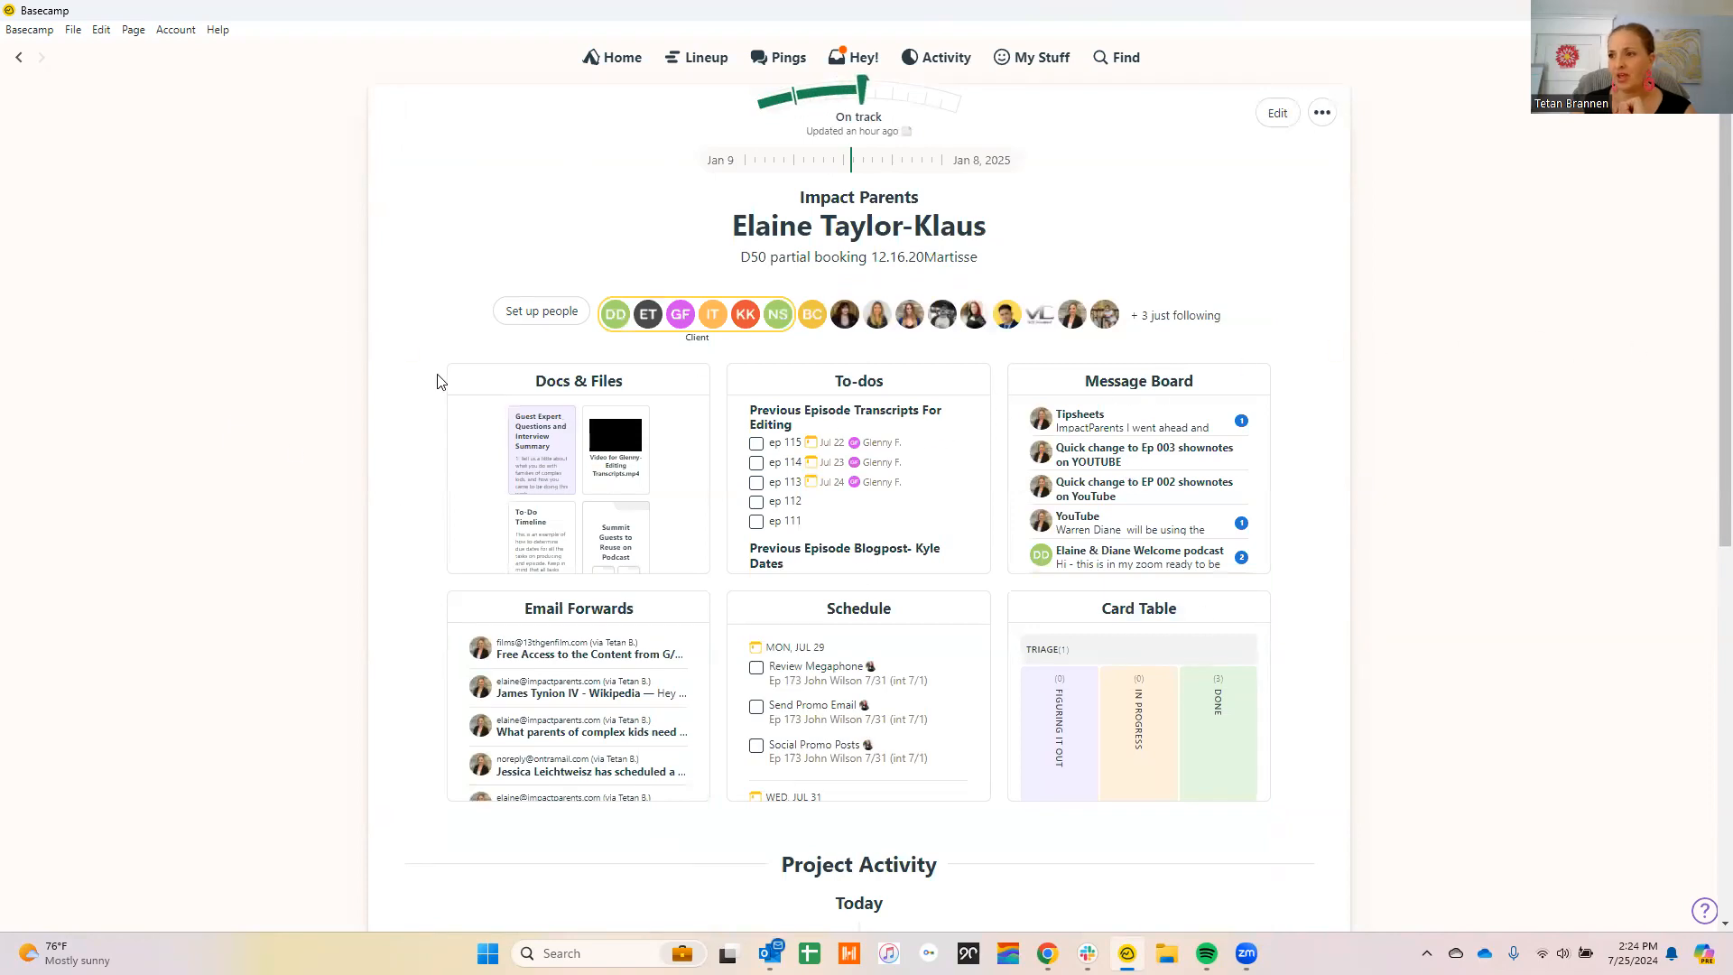
left_click(614, 397)
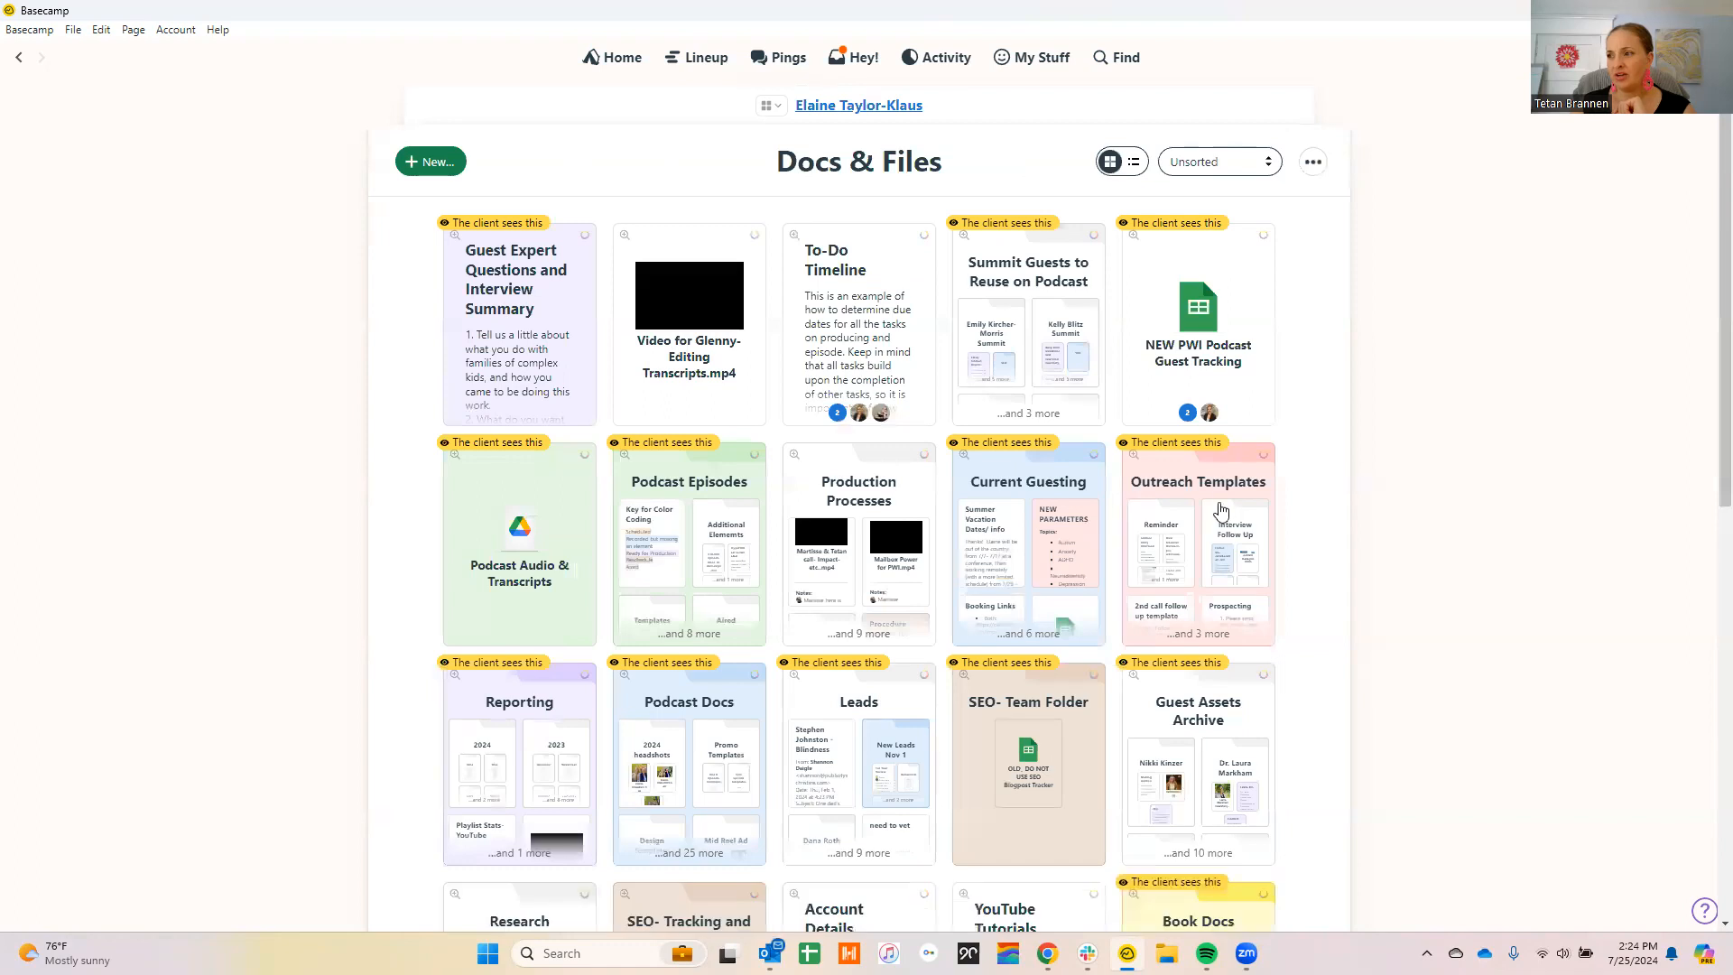
left_click(1221, 511)
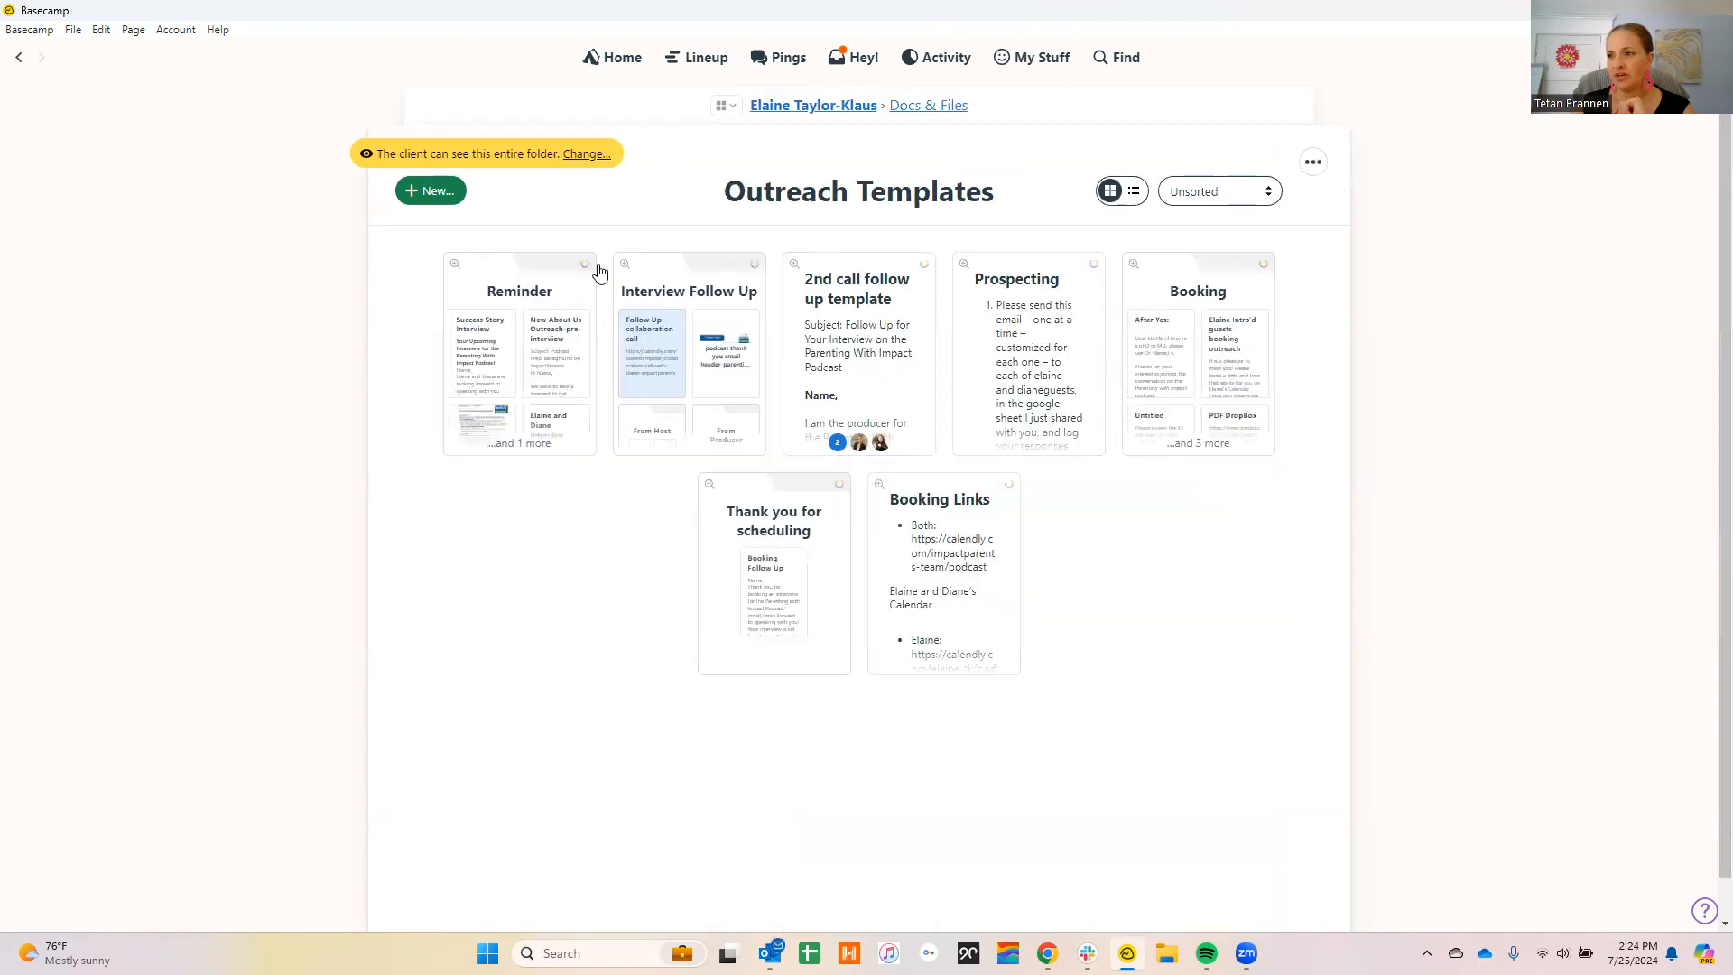